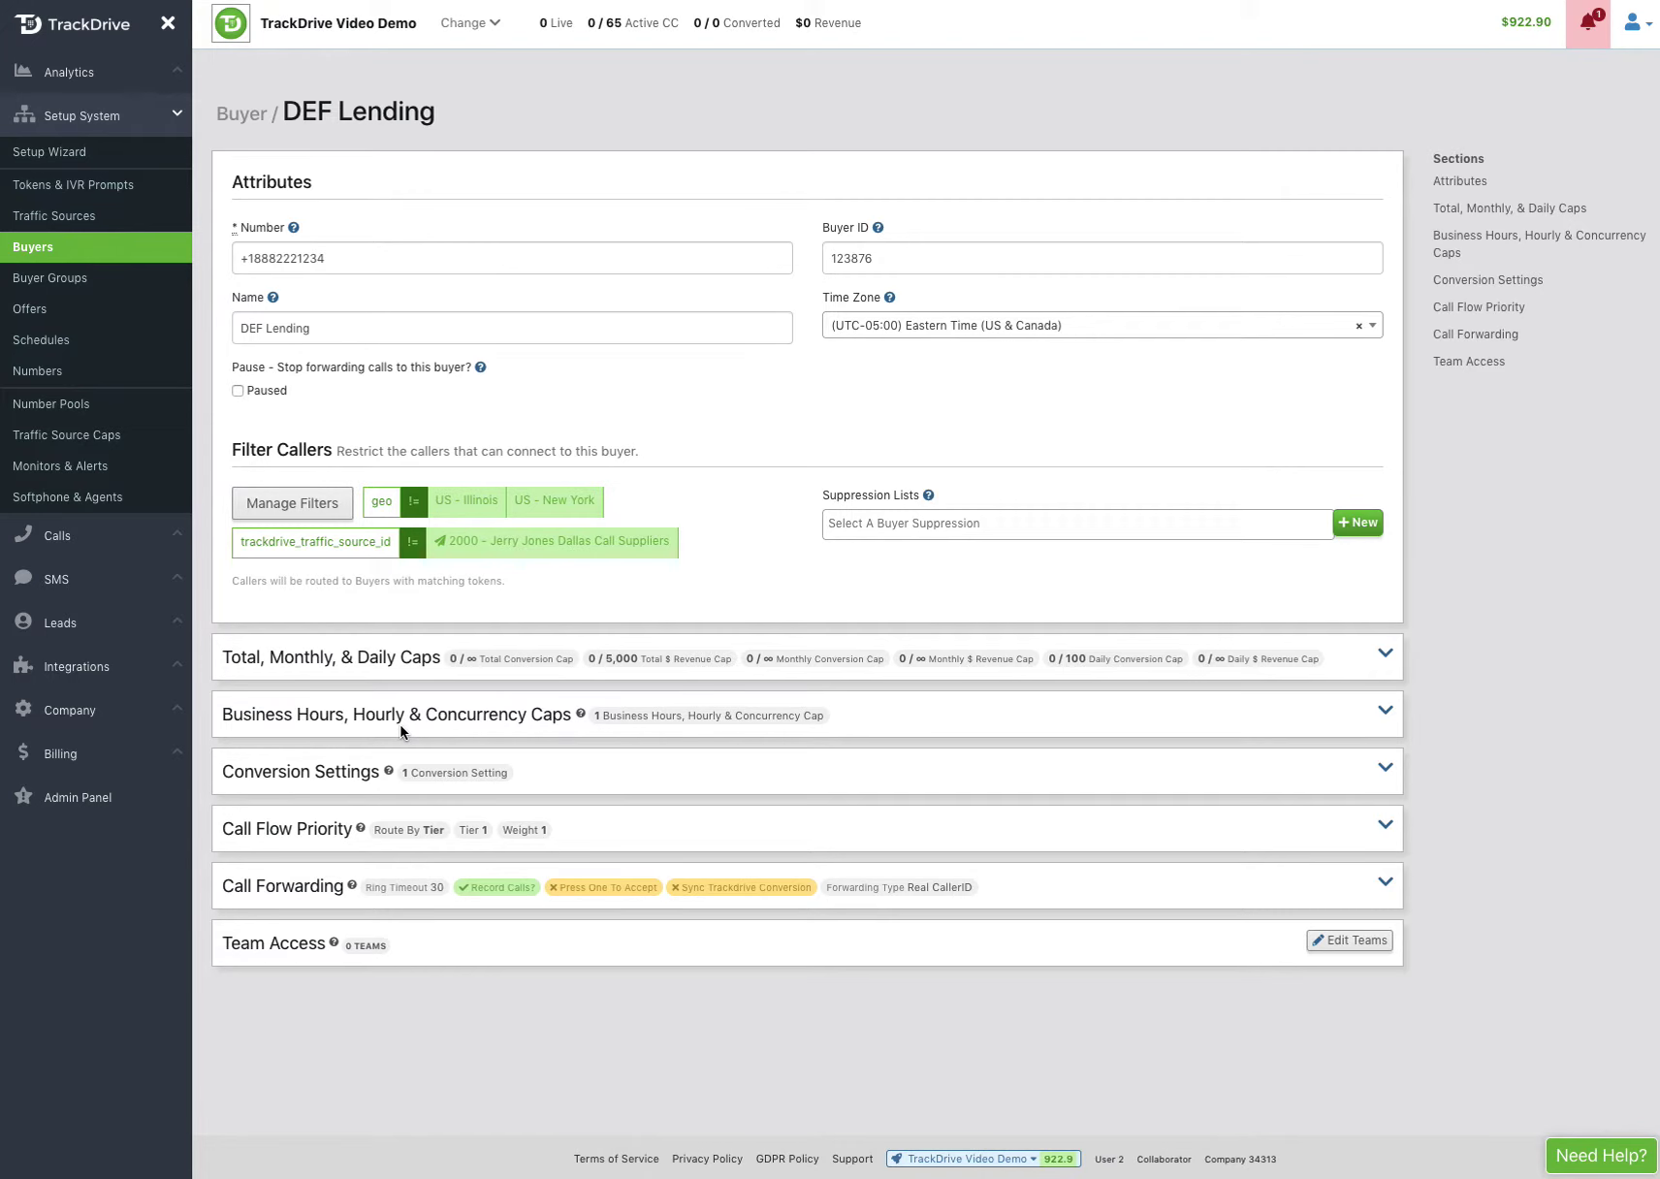
Open the buyer's existing business hours entry for editing and set its concurrency cap to 50.
click(1384, 714)
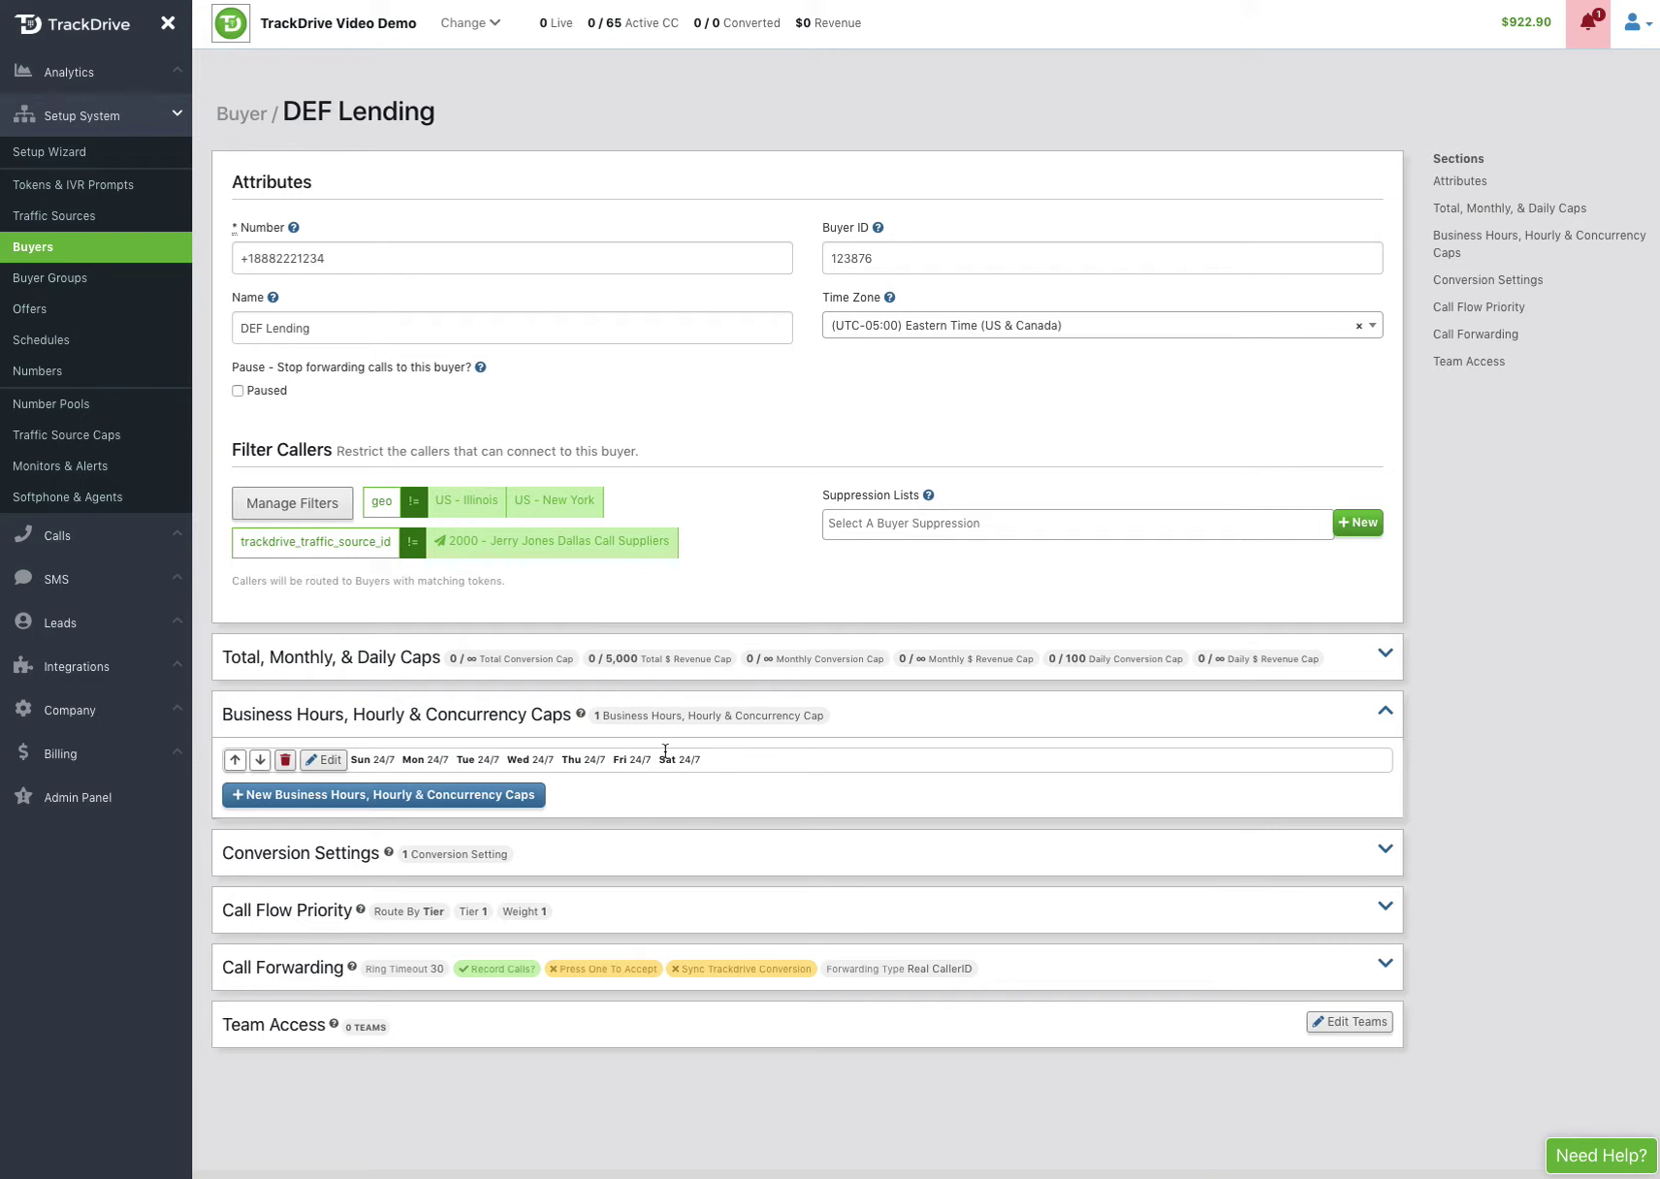
scroll(641, 749, down, 1)
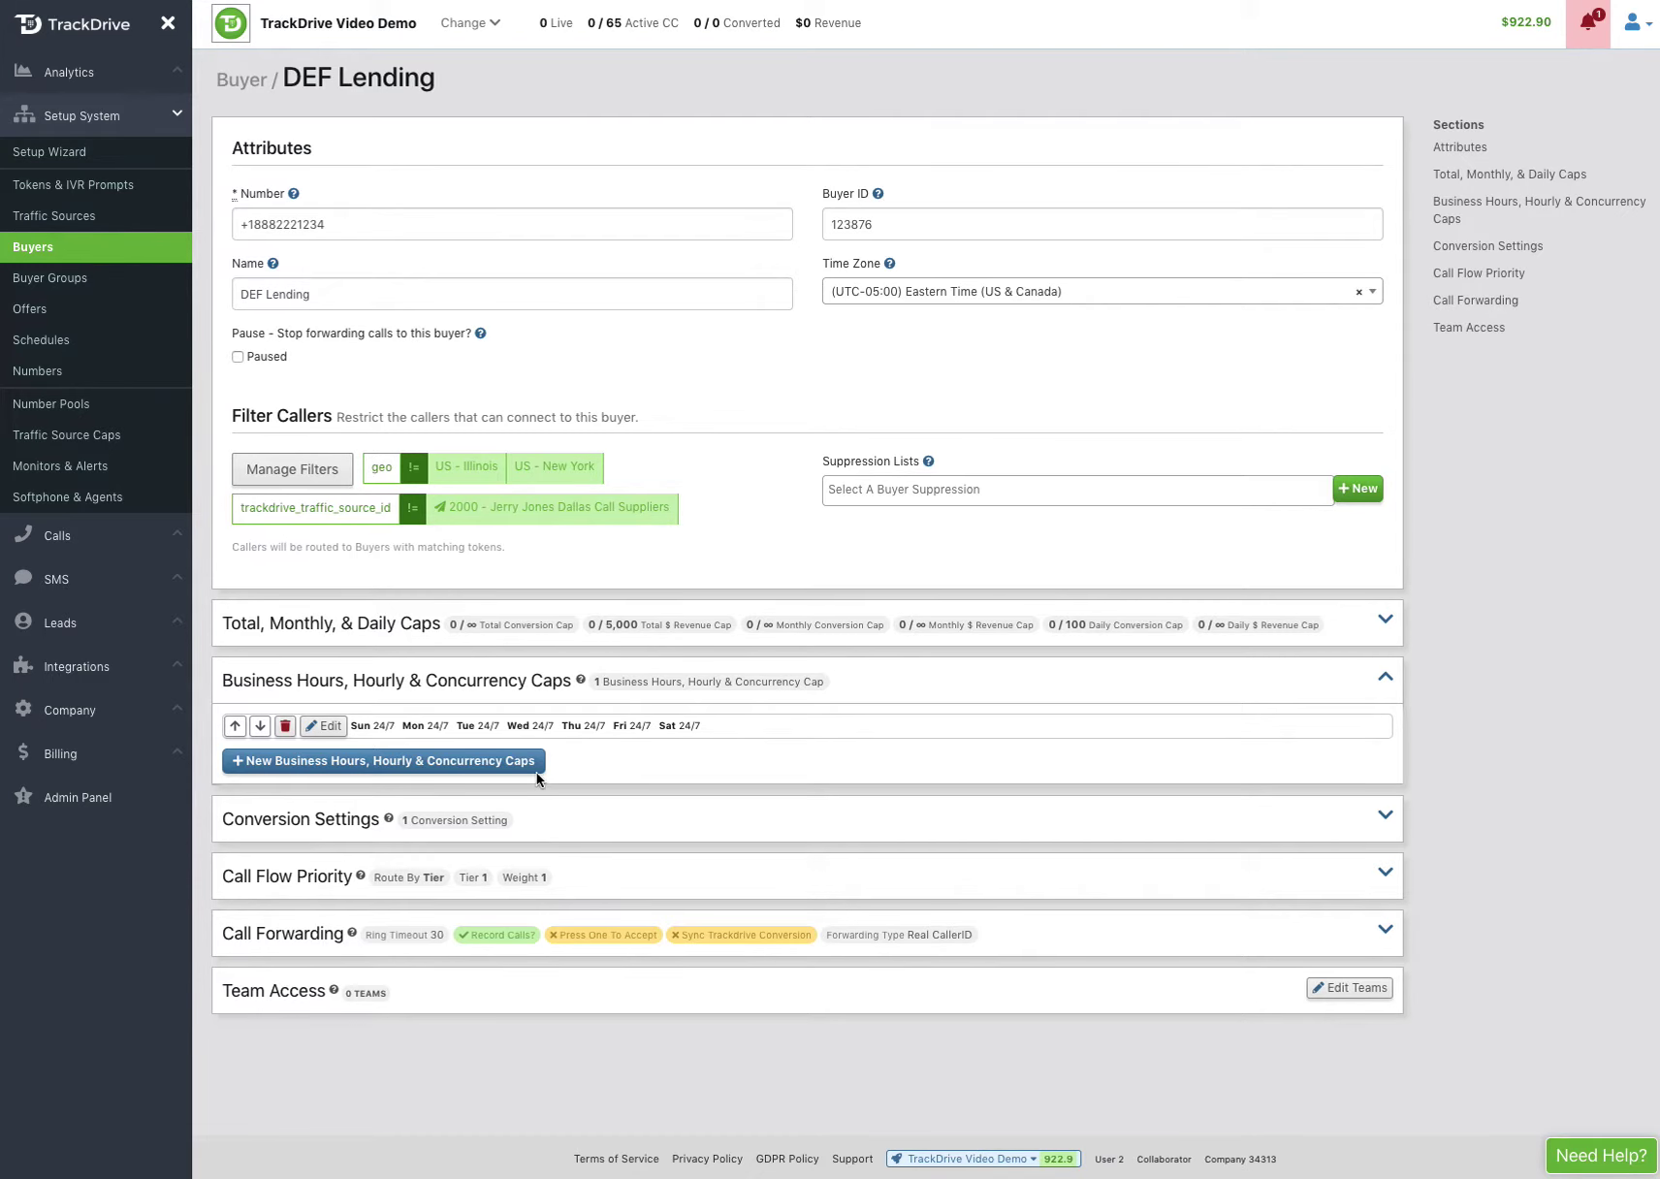
click(318, 727)
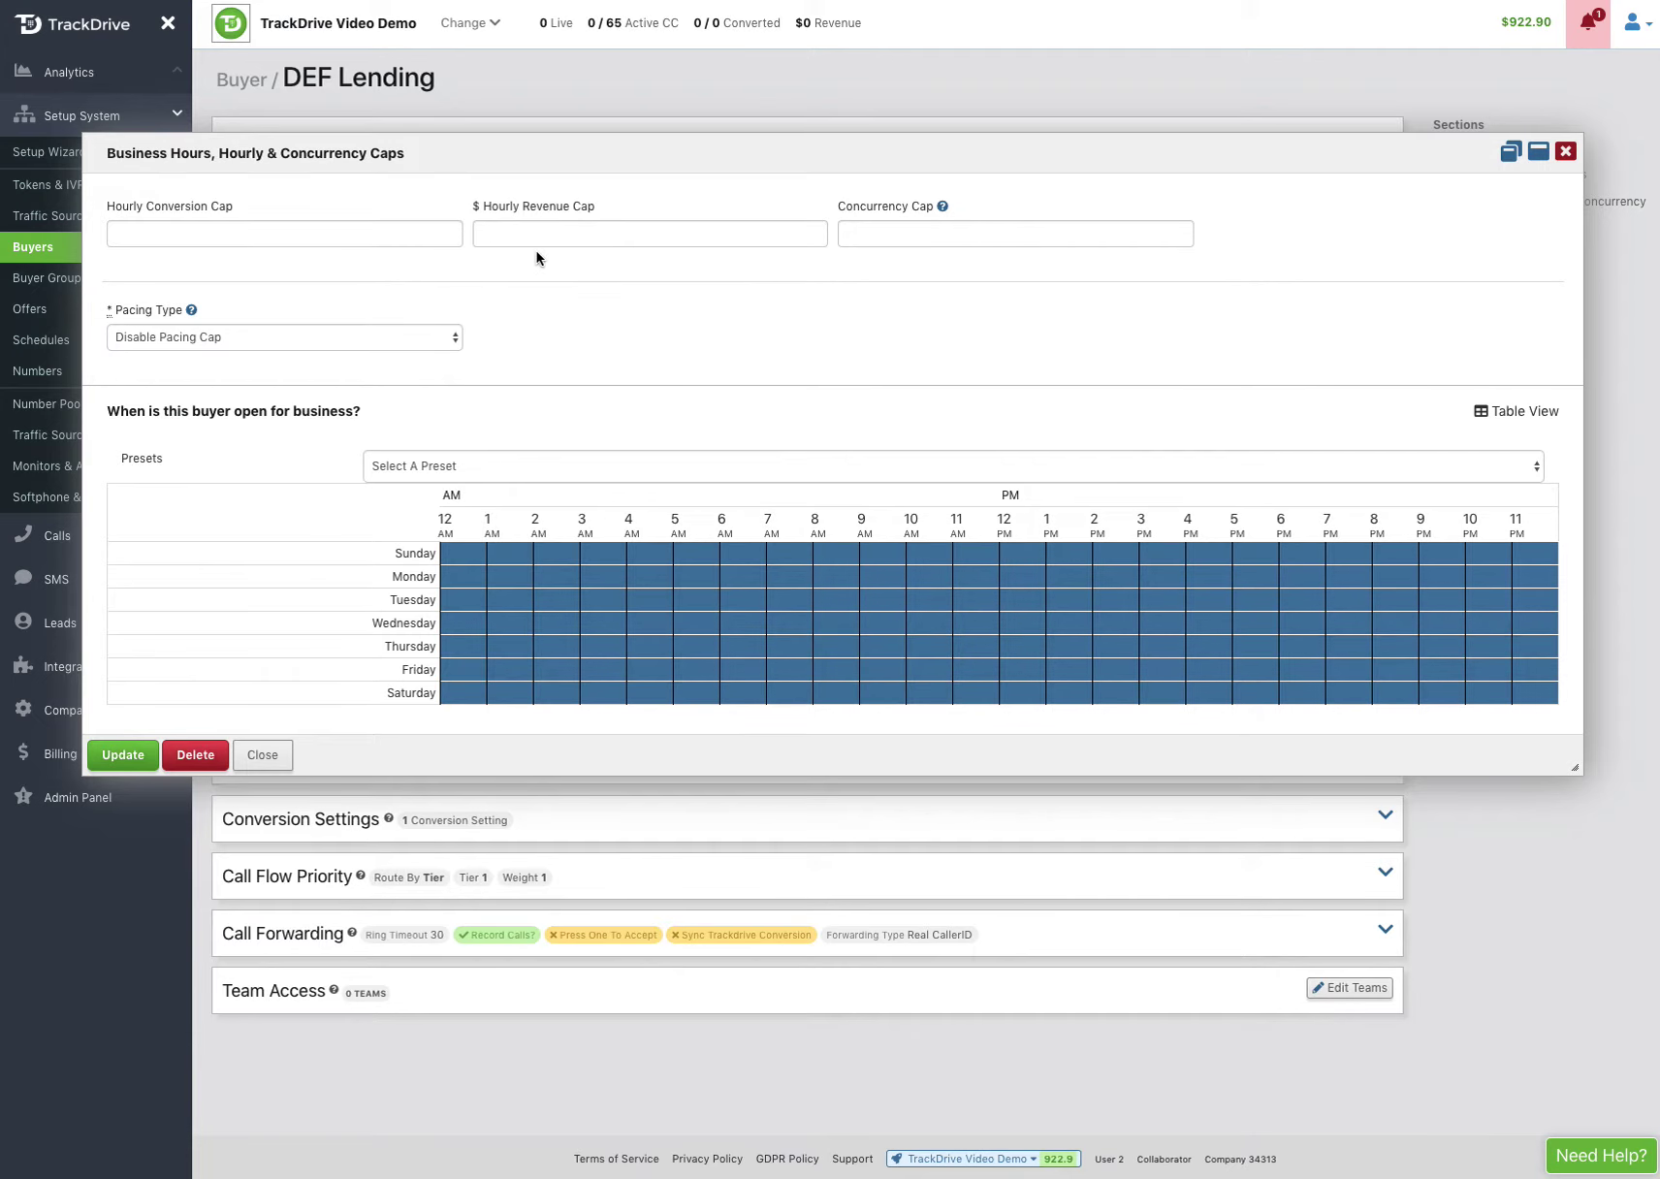
click(849, 236)
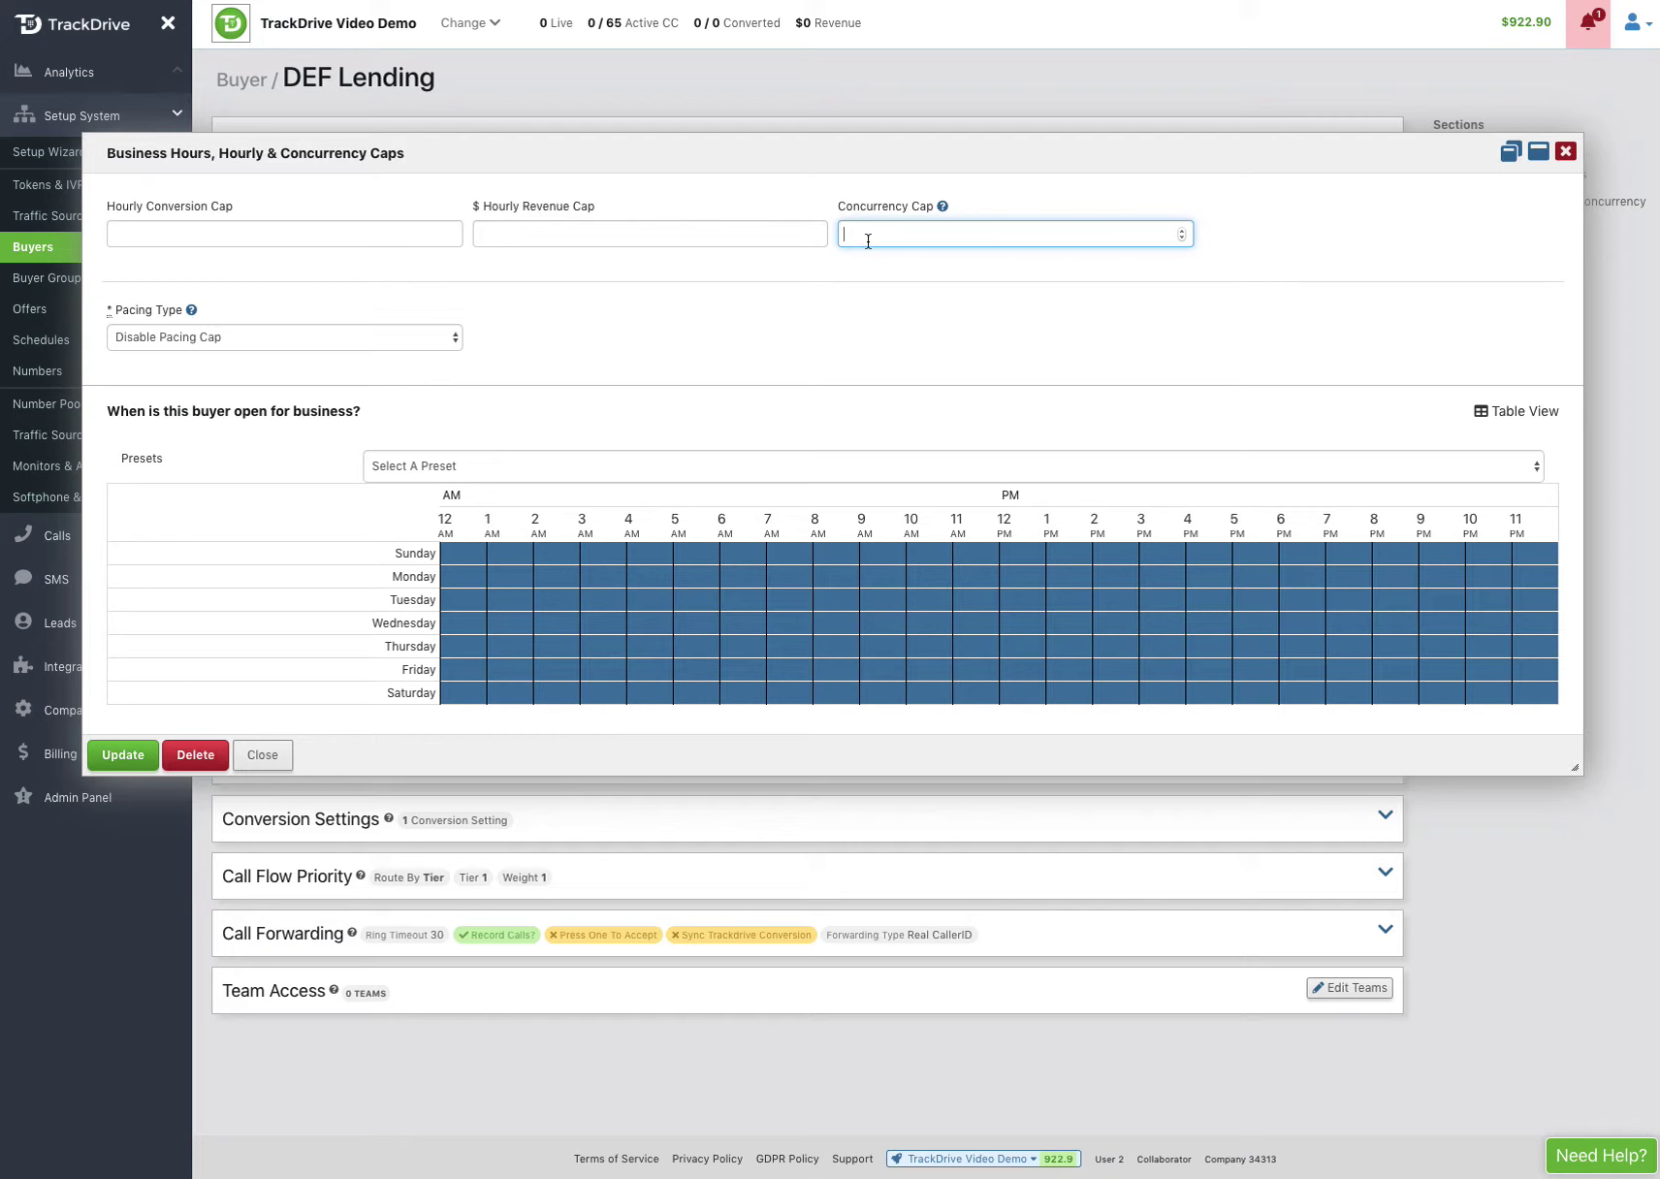
text(50)
Clear the schedule with the None preset and mark Monday–Saturday 8 AM–12 PM and Monday–Friday 2–5 PM as open.
click(608, 463)
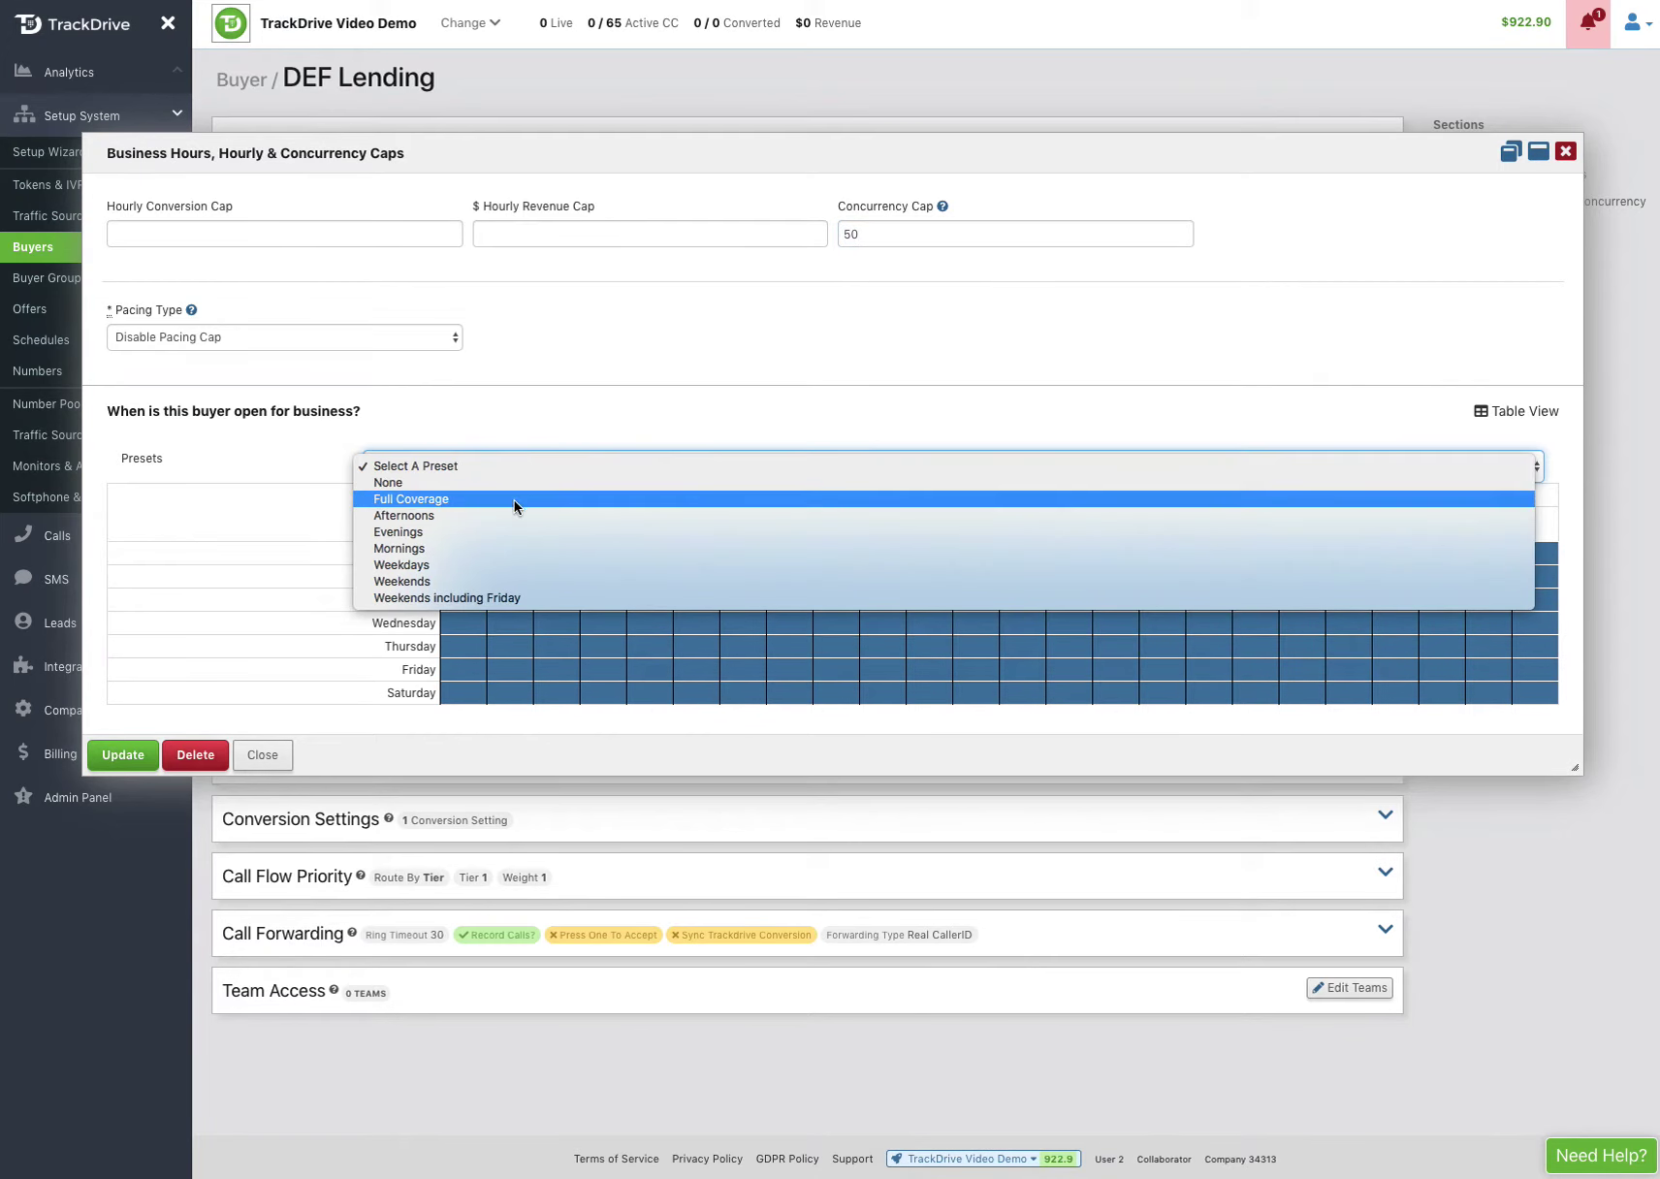
click(485, 482)
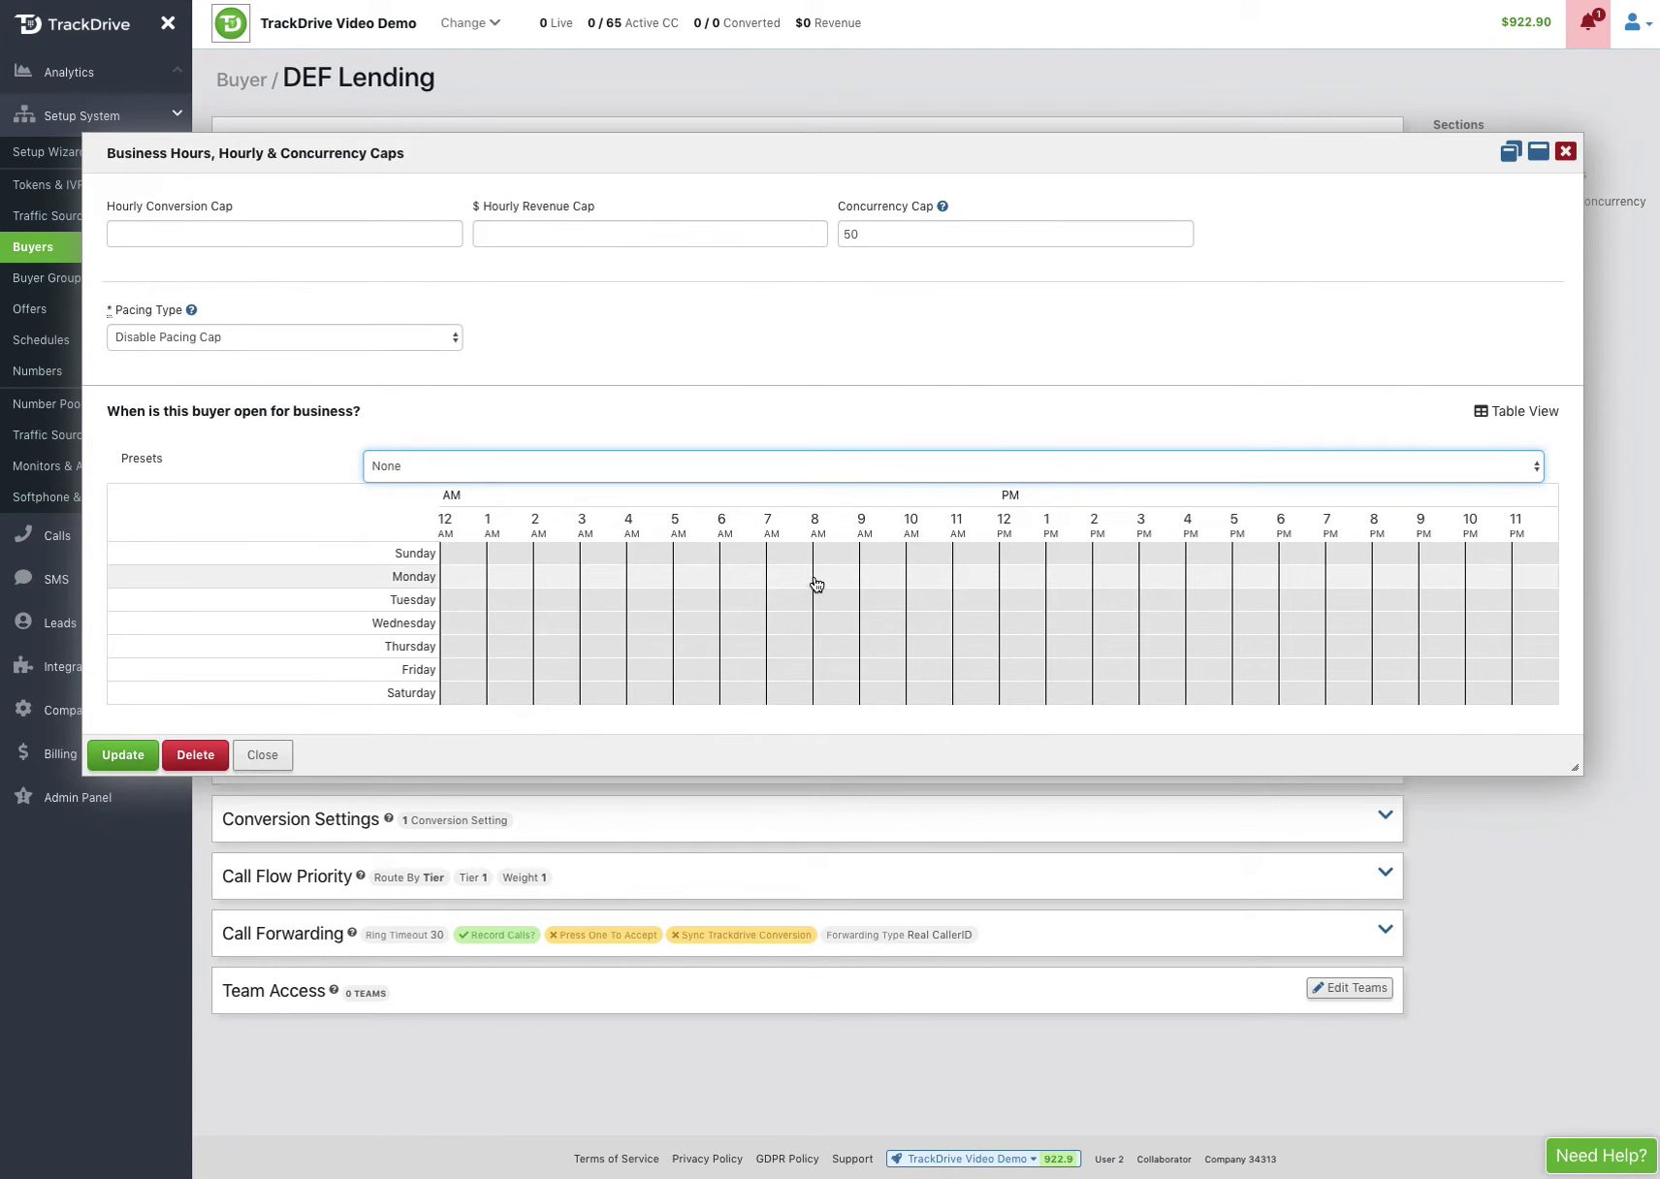
mouse_move(816, 582)
mouse_down()
mouse_move(961, 602)
mouse_move(988, 623)
mouse_move(997, 694)
mouse_up()
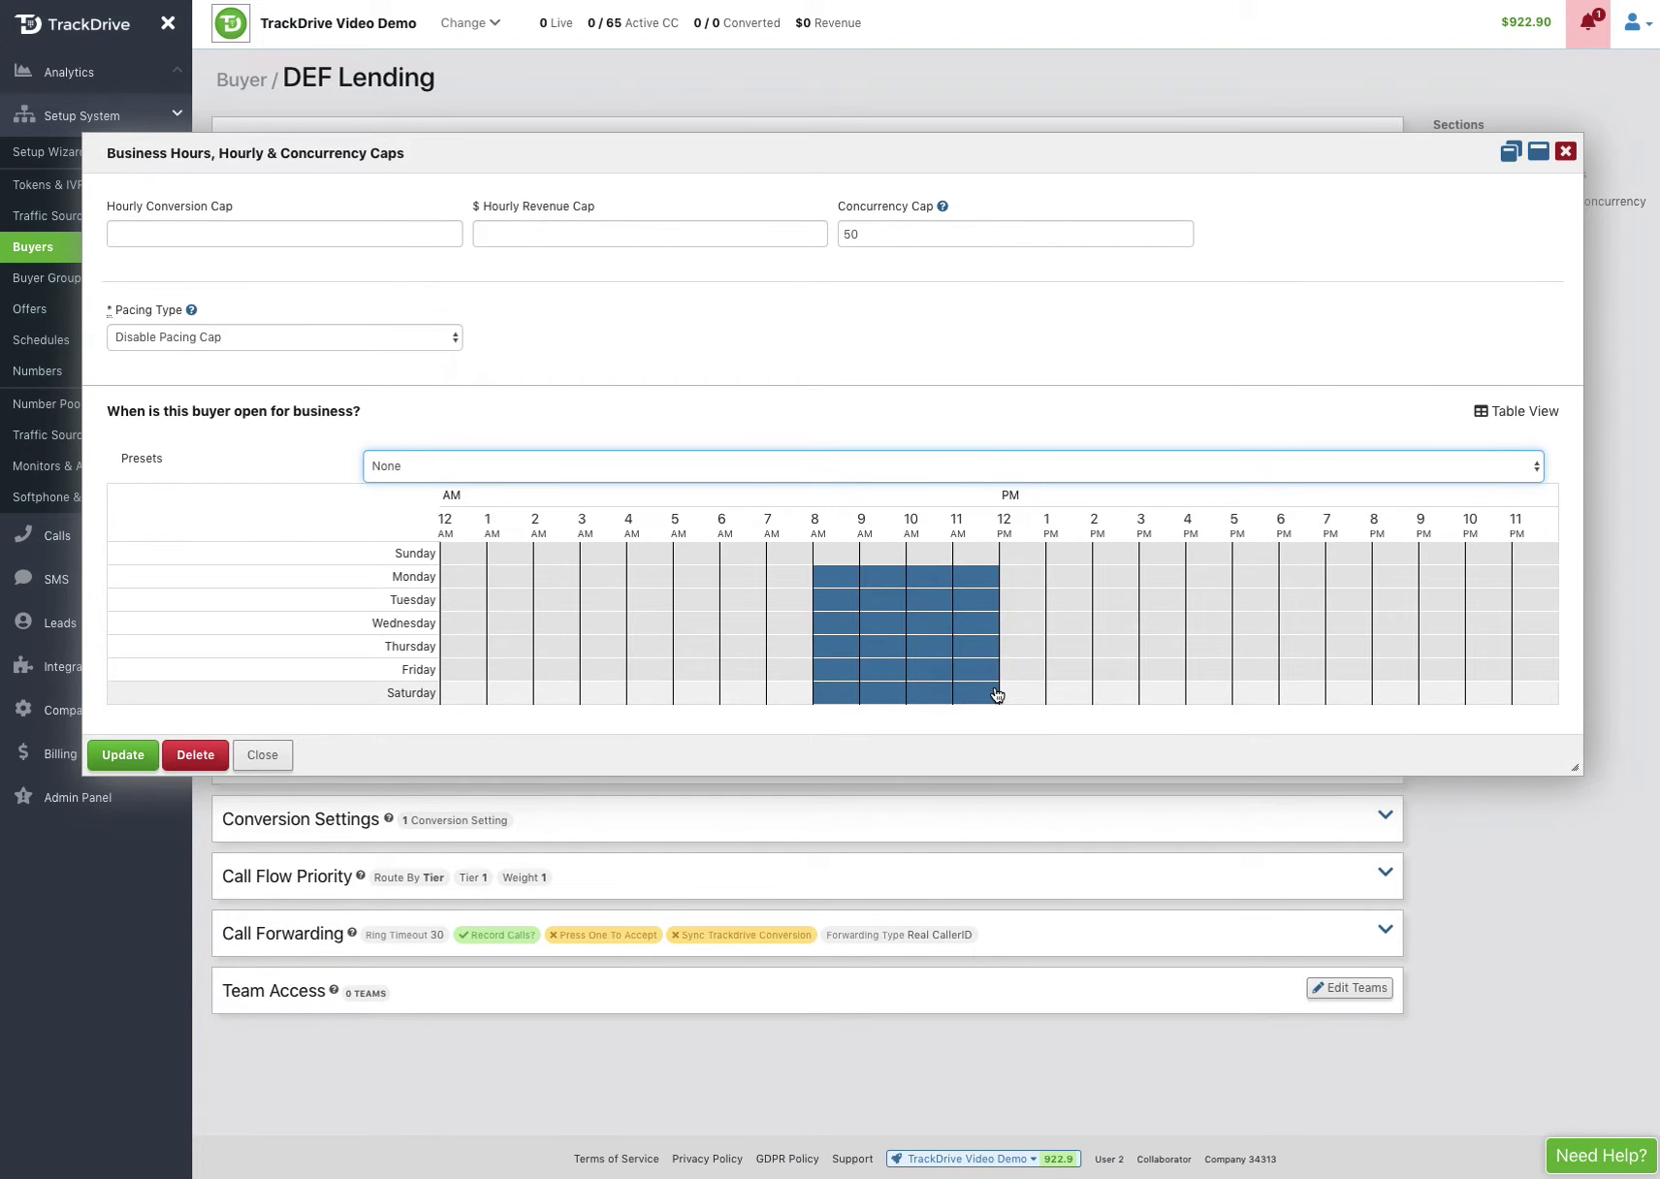
mouse_move(1101, 582)
mouse_down()
mouse_move(1221, 605)
mouse_move(1222, 673)
mouse_up()
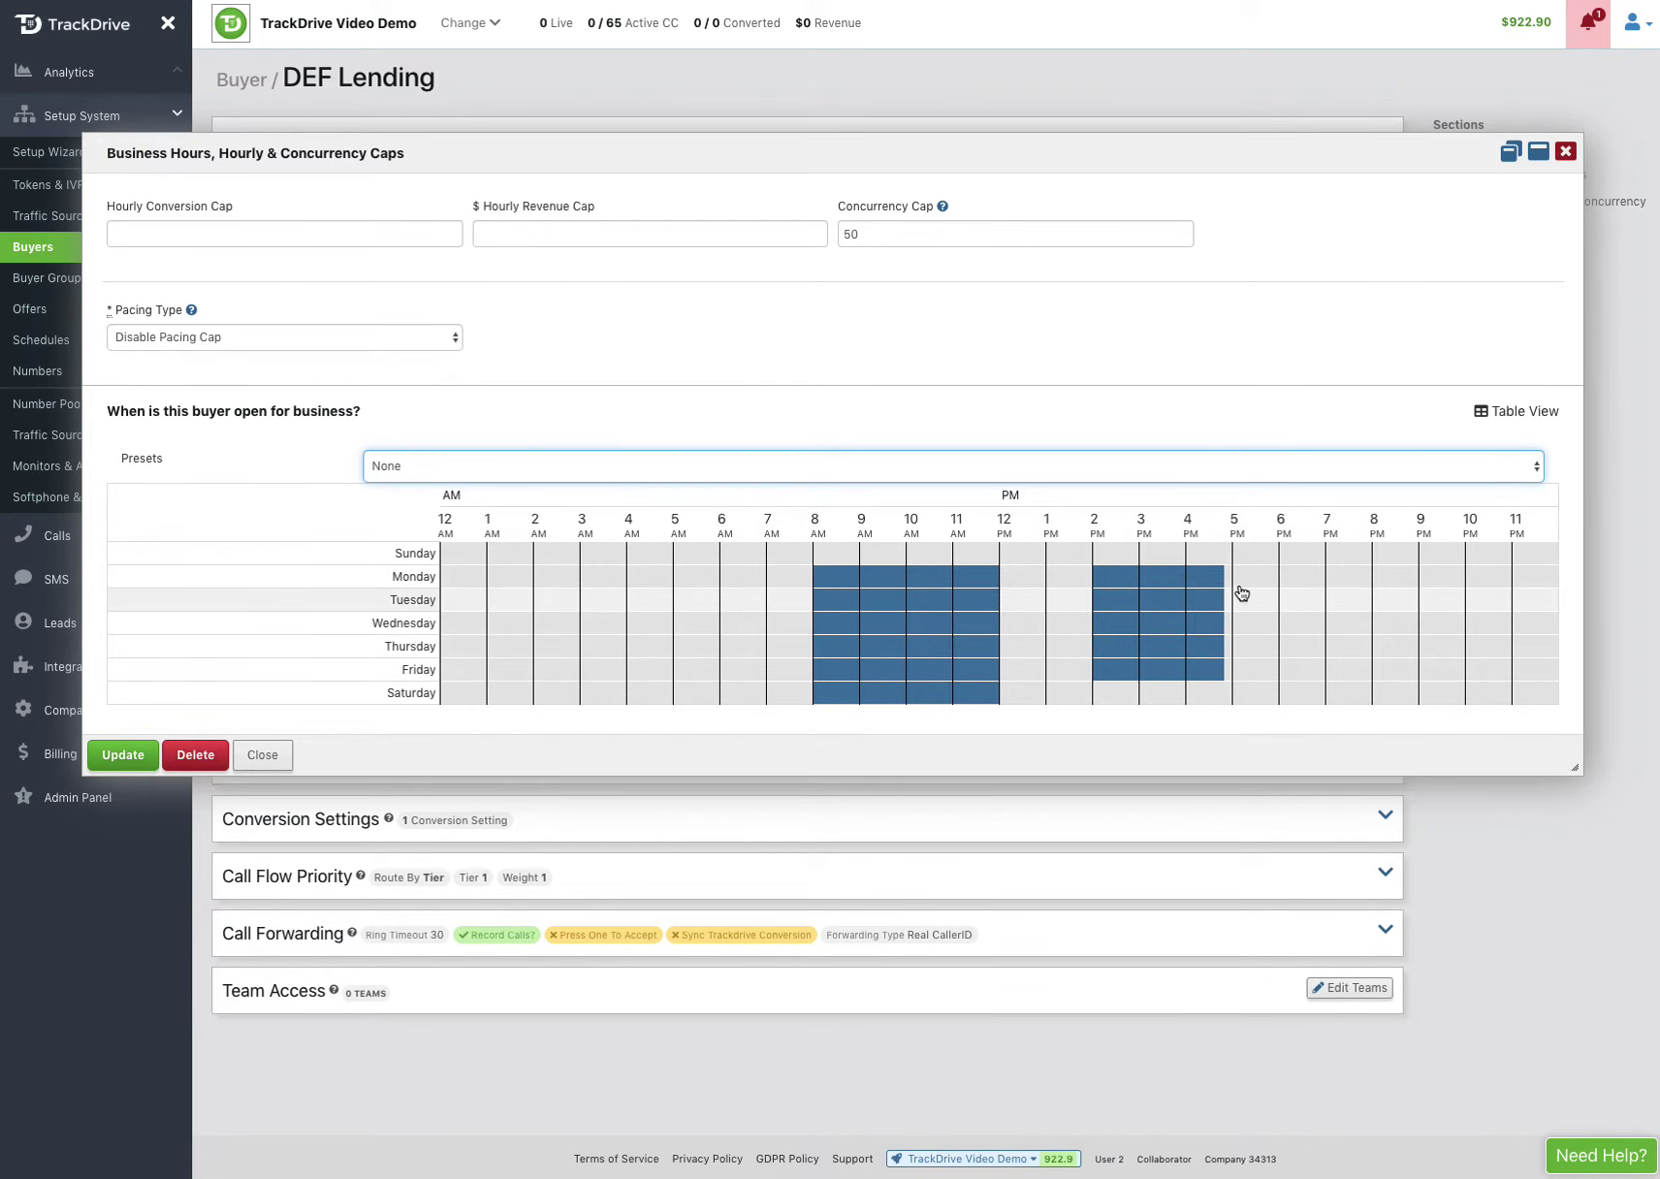
drag(1225, 579, 1228, 676)
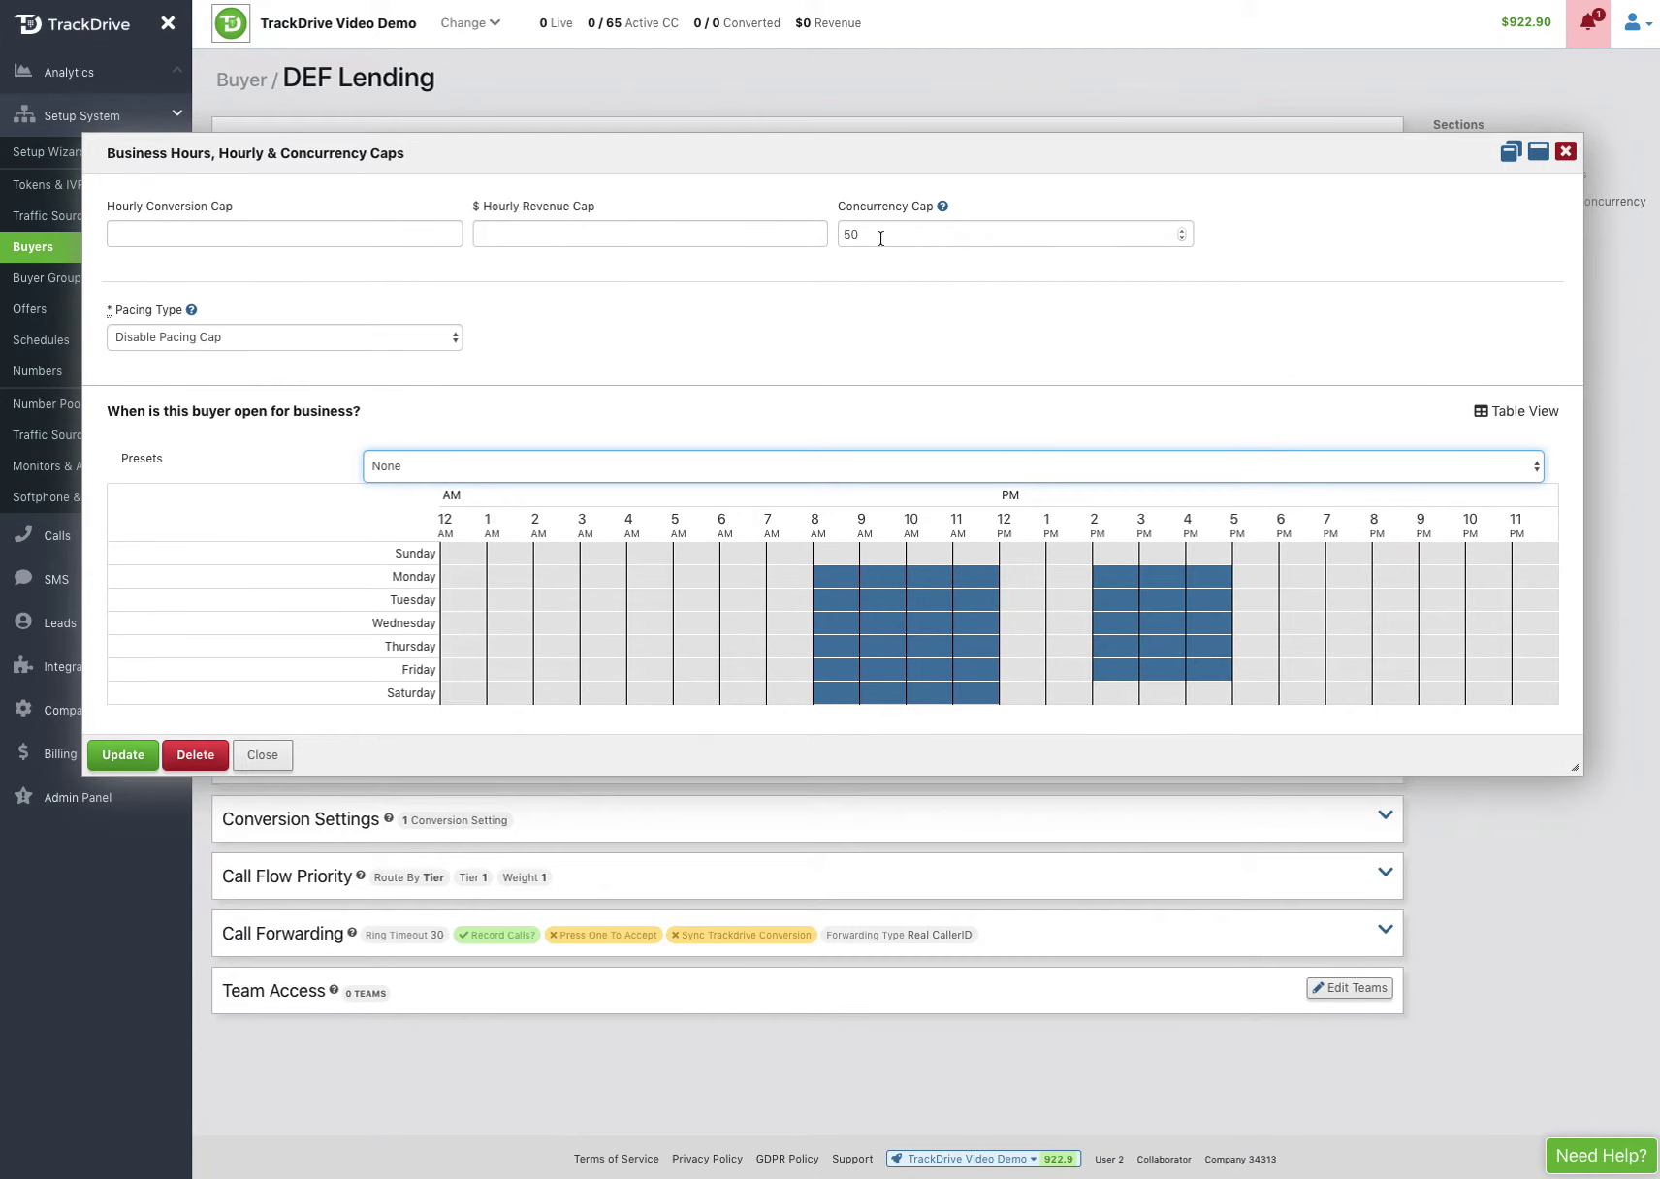
Try a Pacing Cap Per Minute with 15 pacing minutes and a pacing cap of 10, and return to Disable Pacing Cap.
click(223, 339)
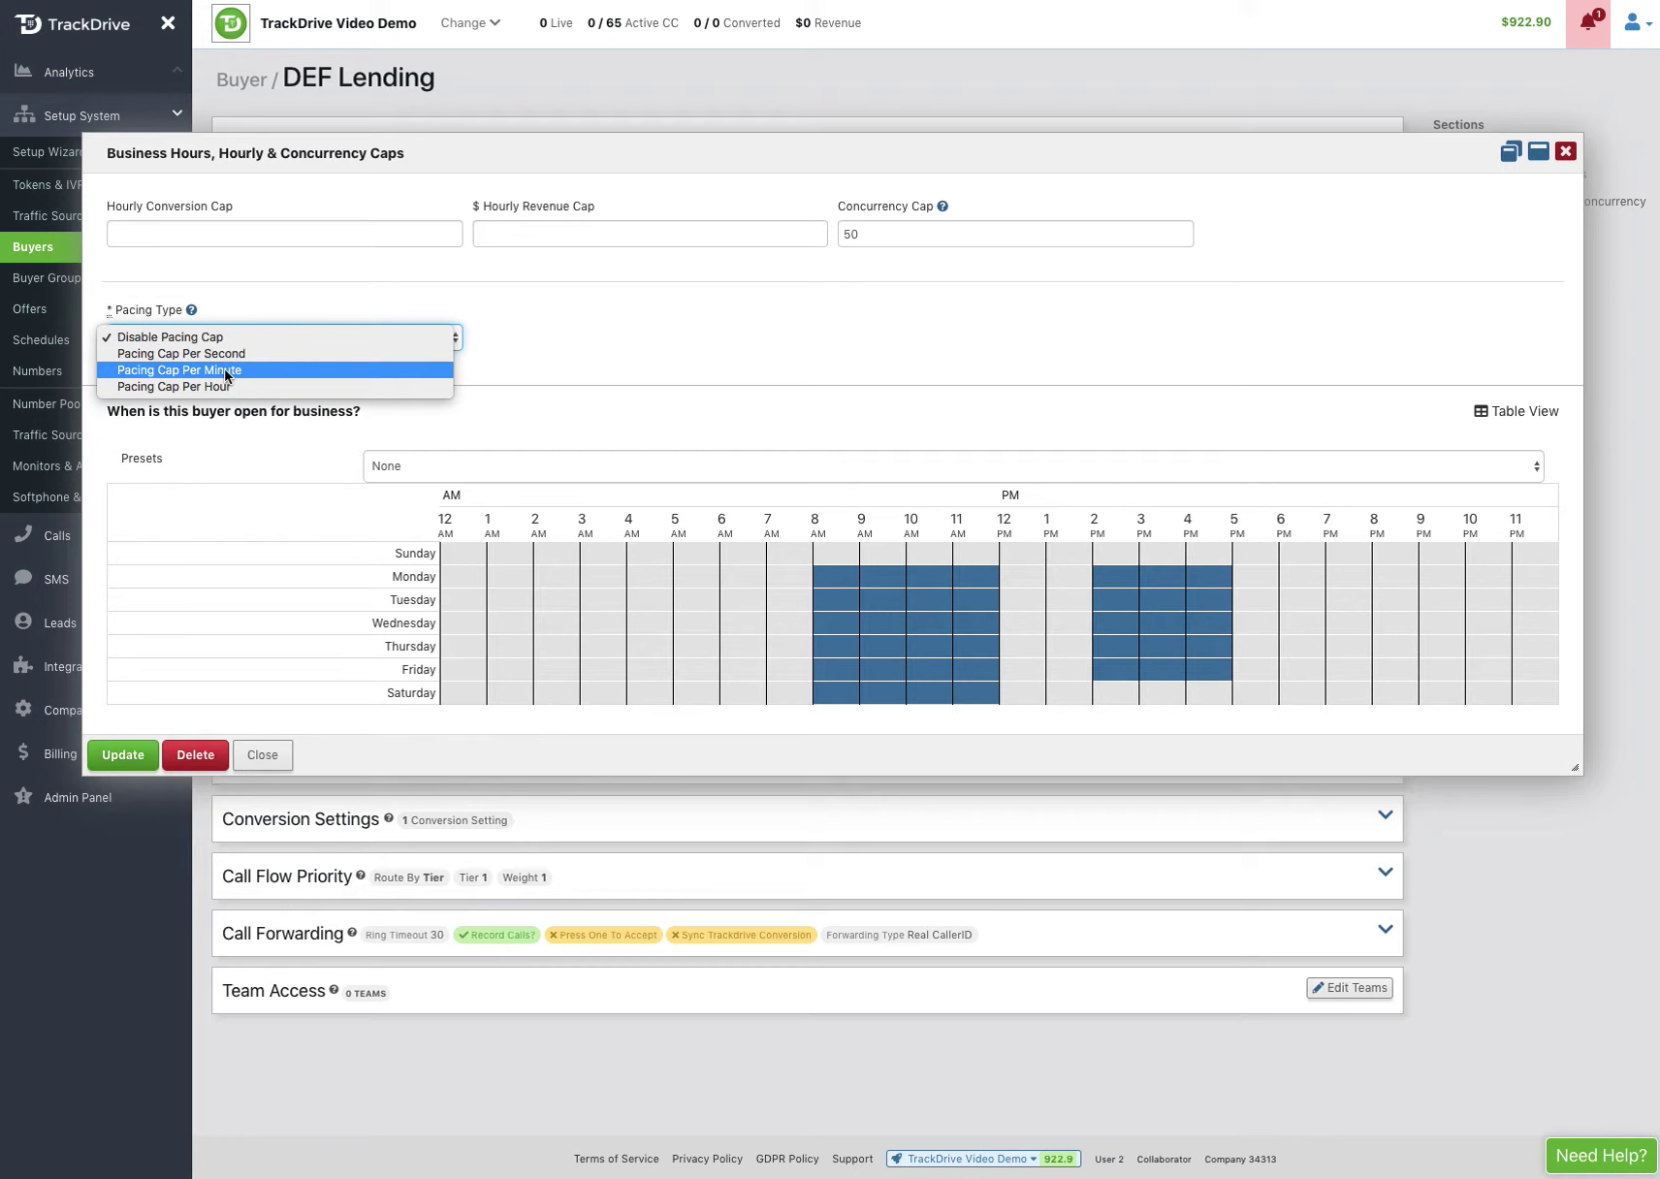
click(227, 371)
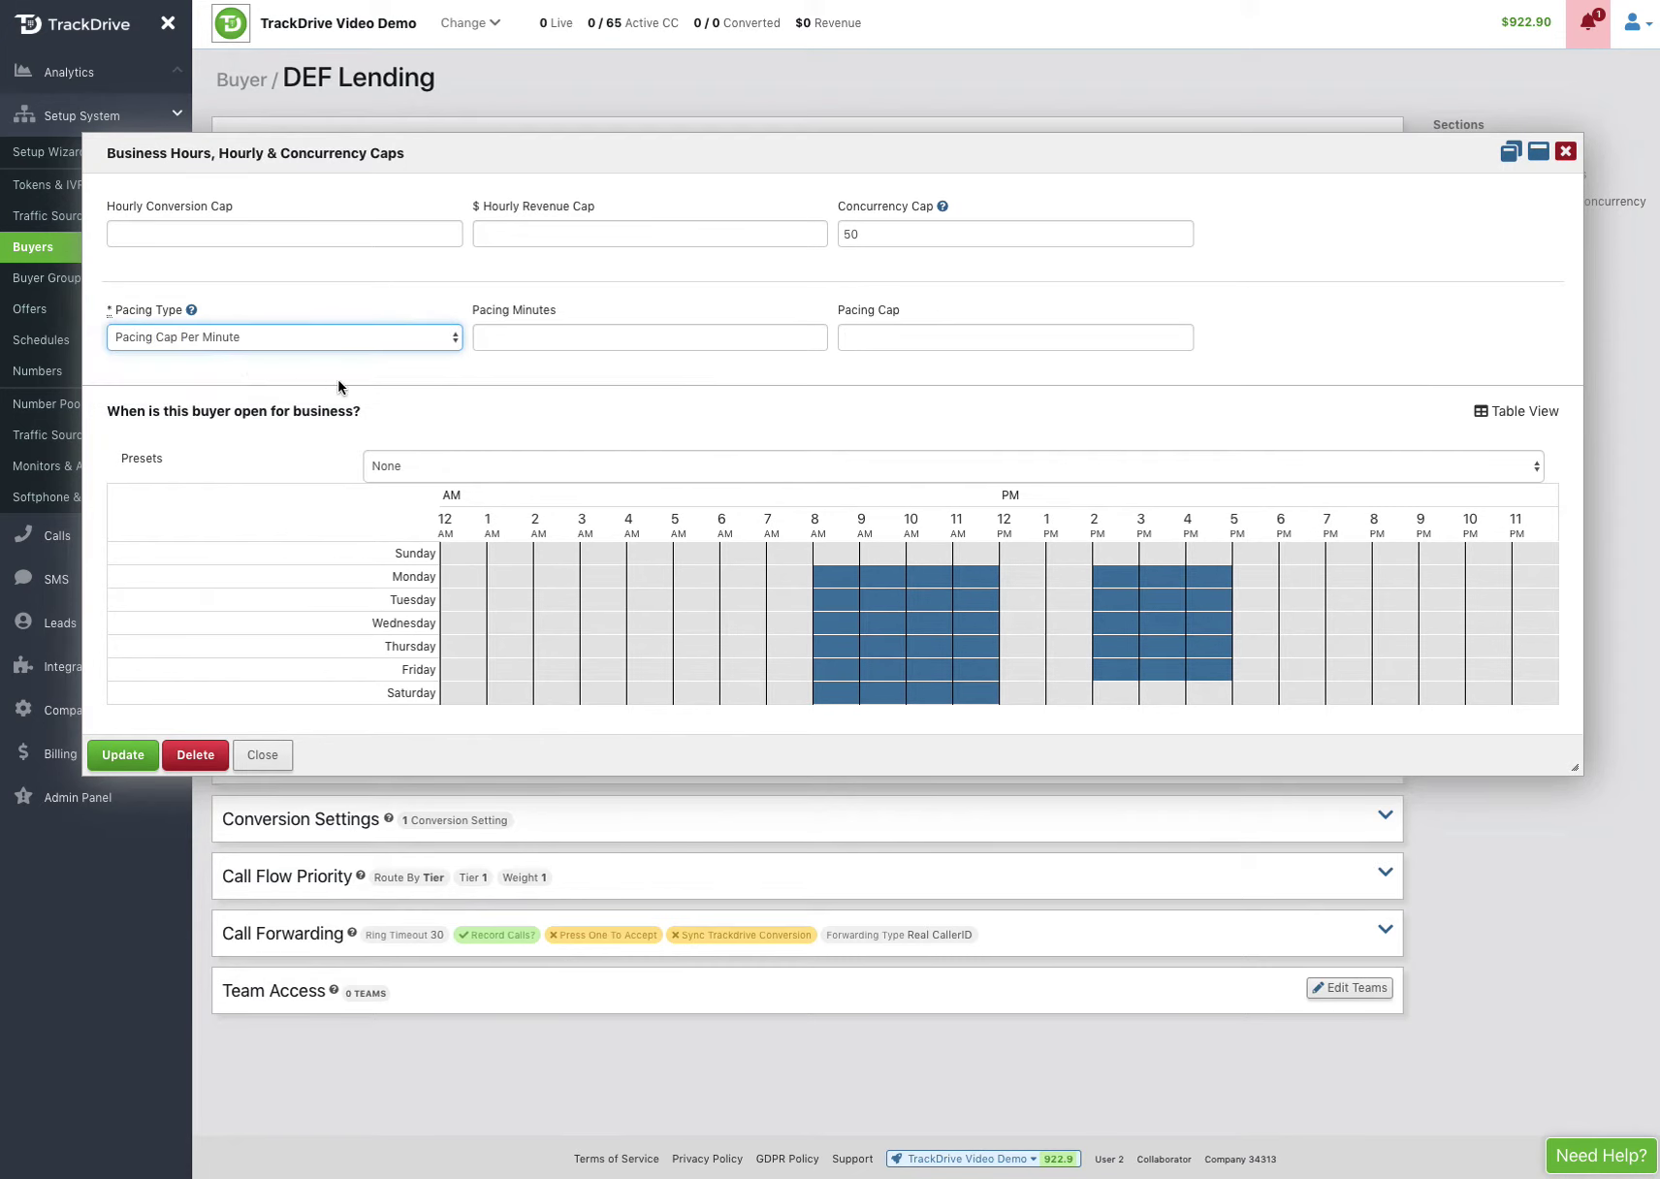
click(514, 339)
text(15)
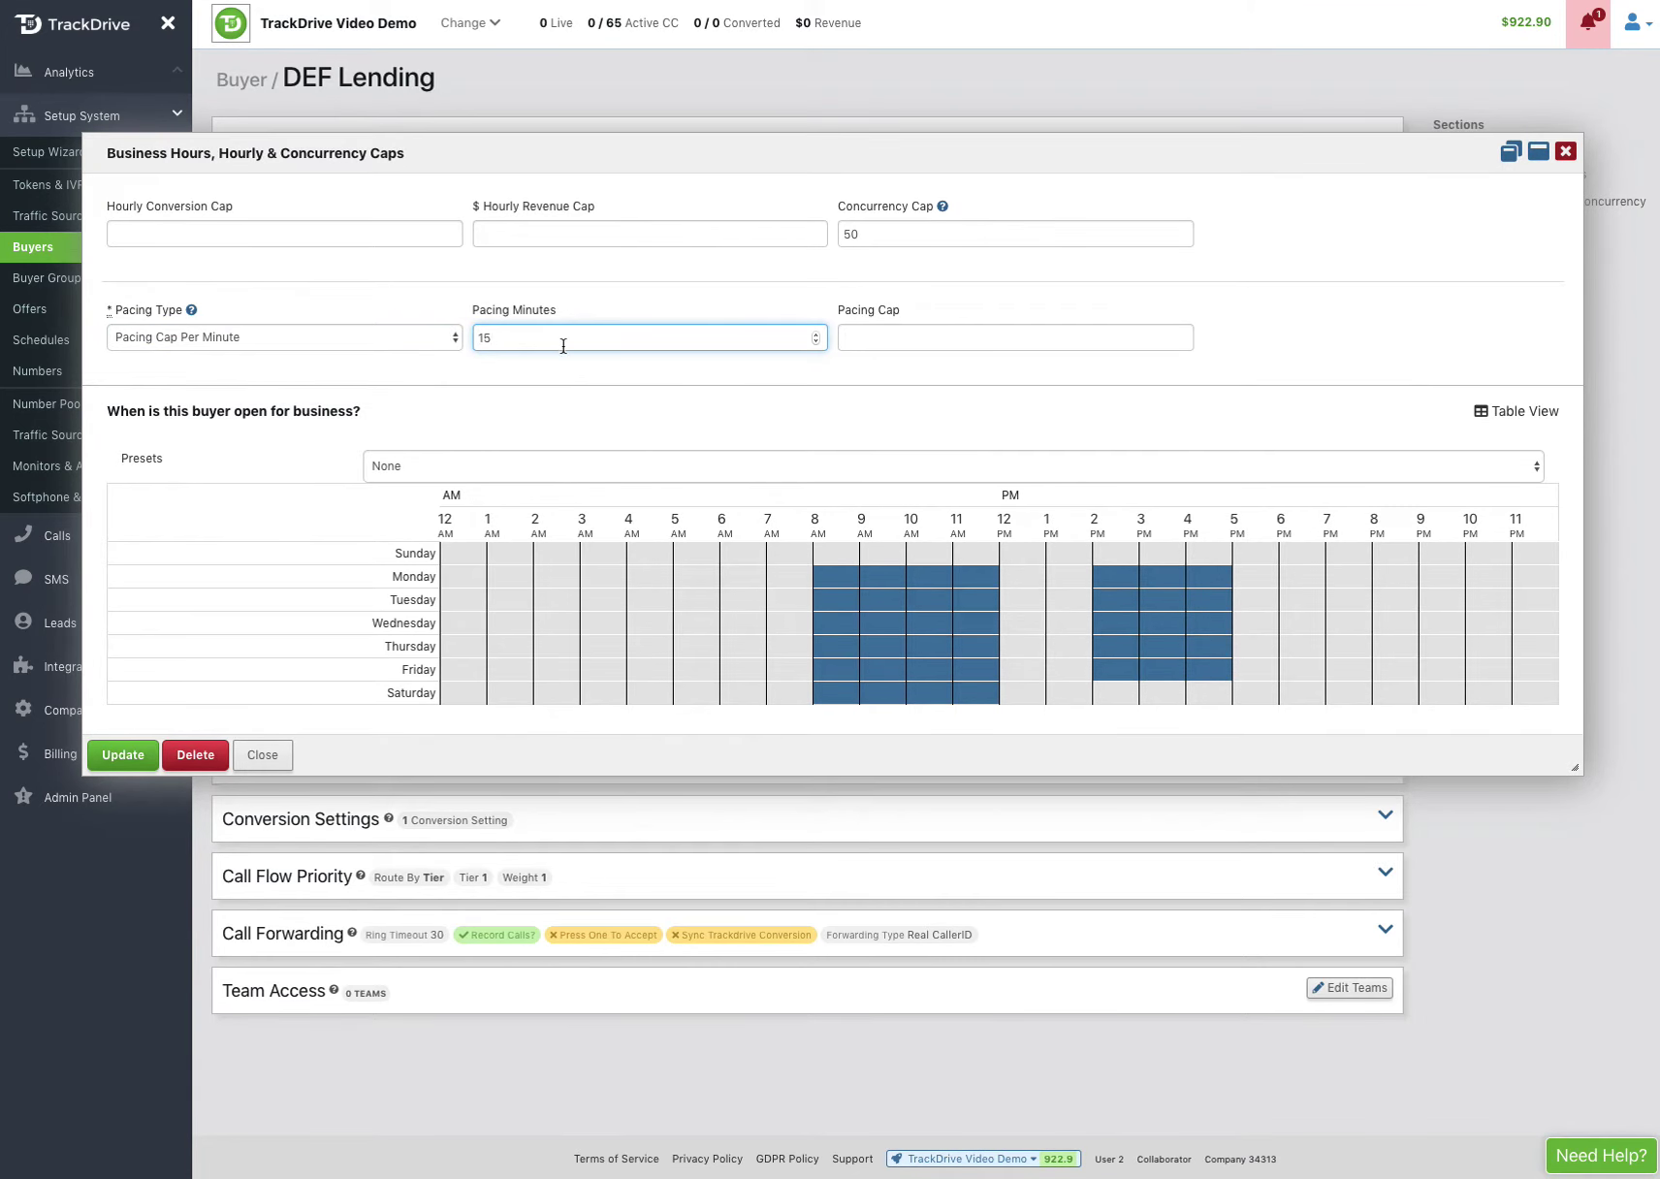
click(860, 341)
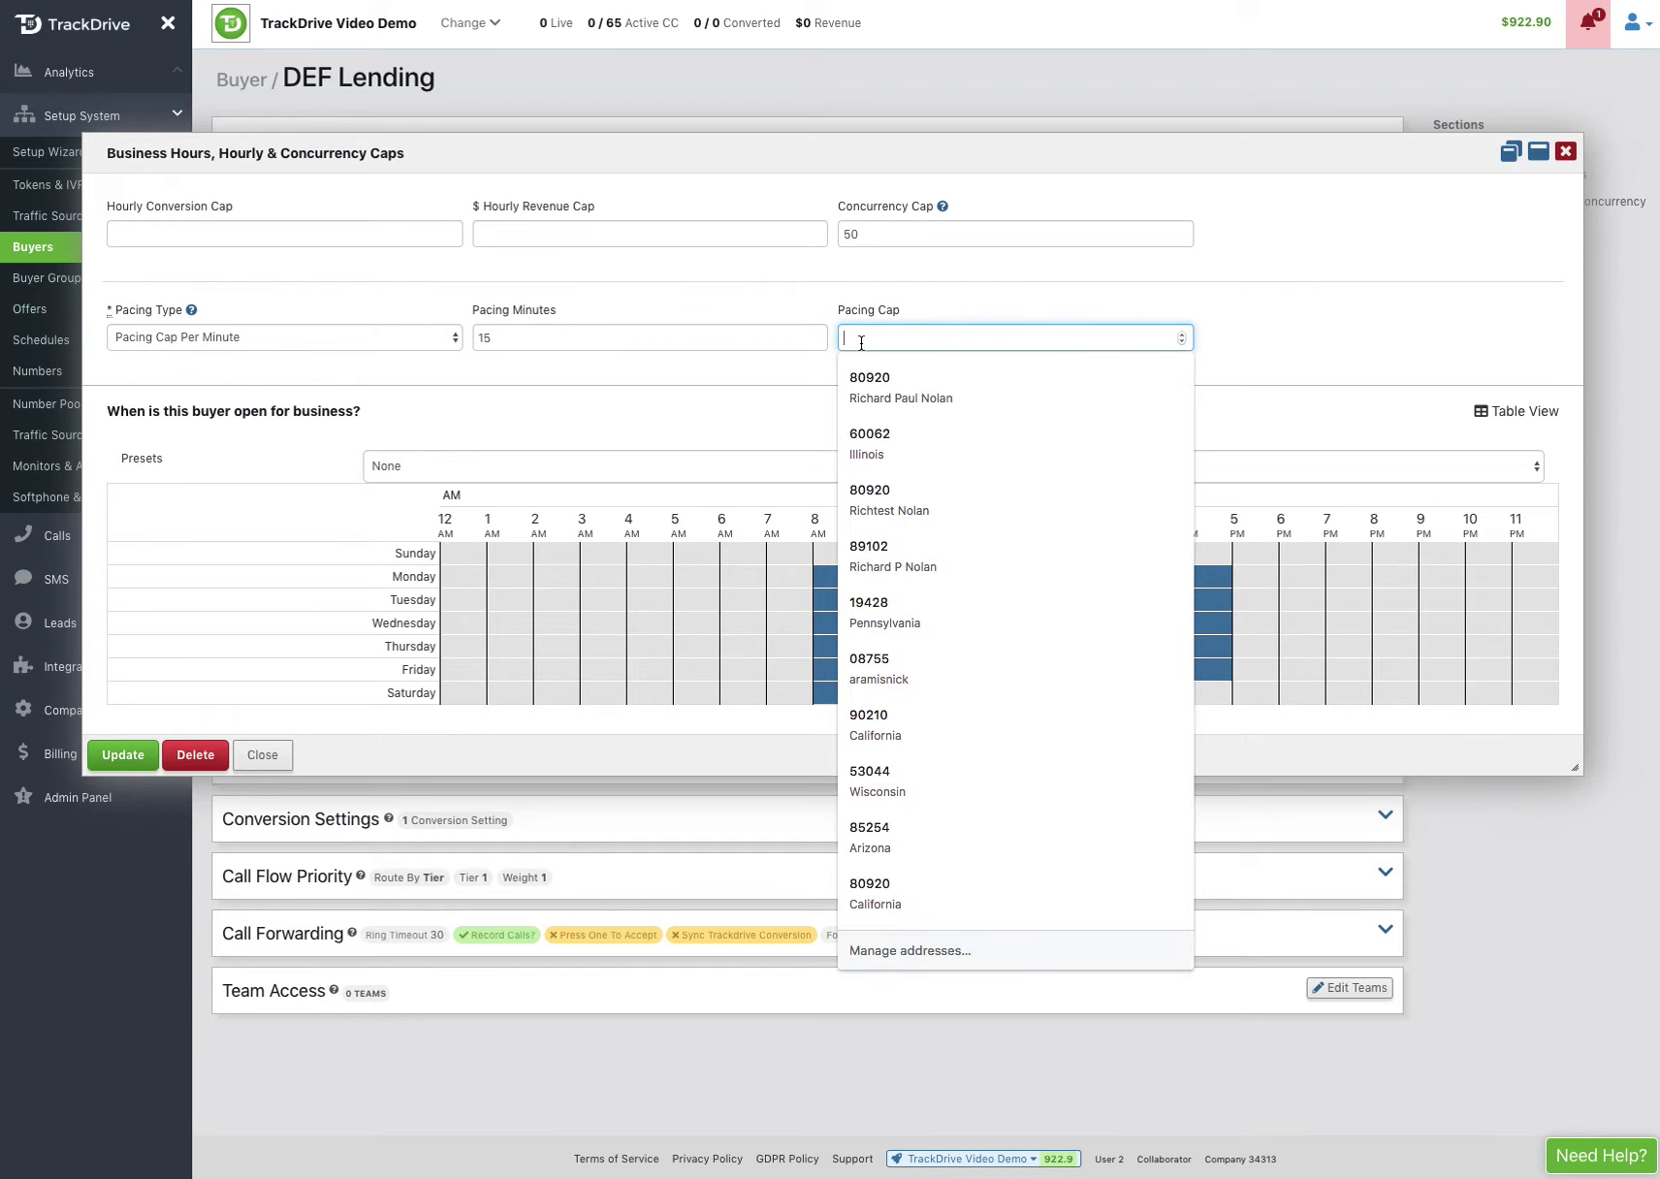
text(10)
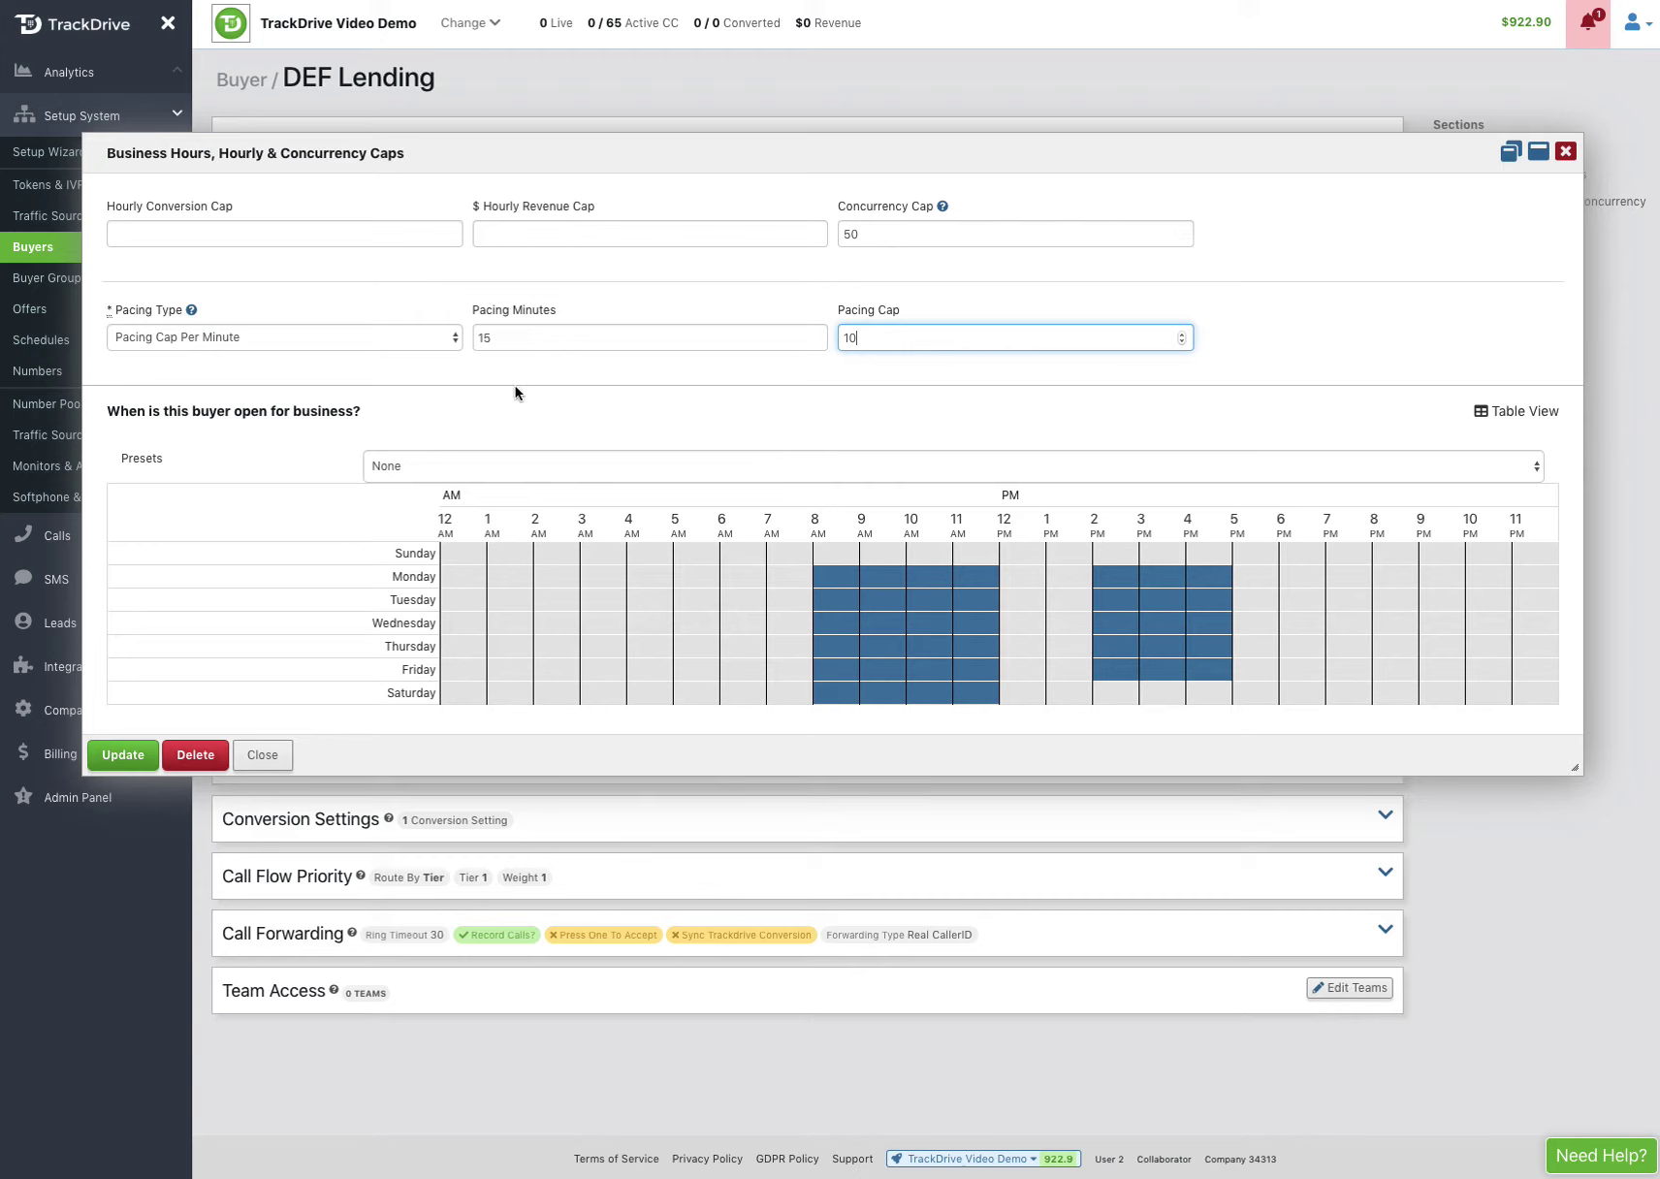
click(294, 339)
click(231, 305)
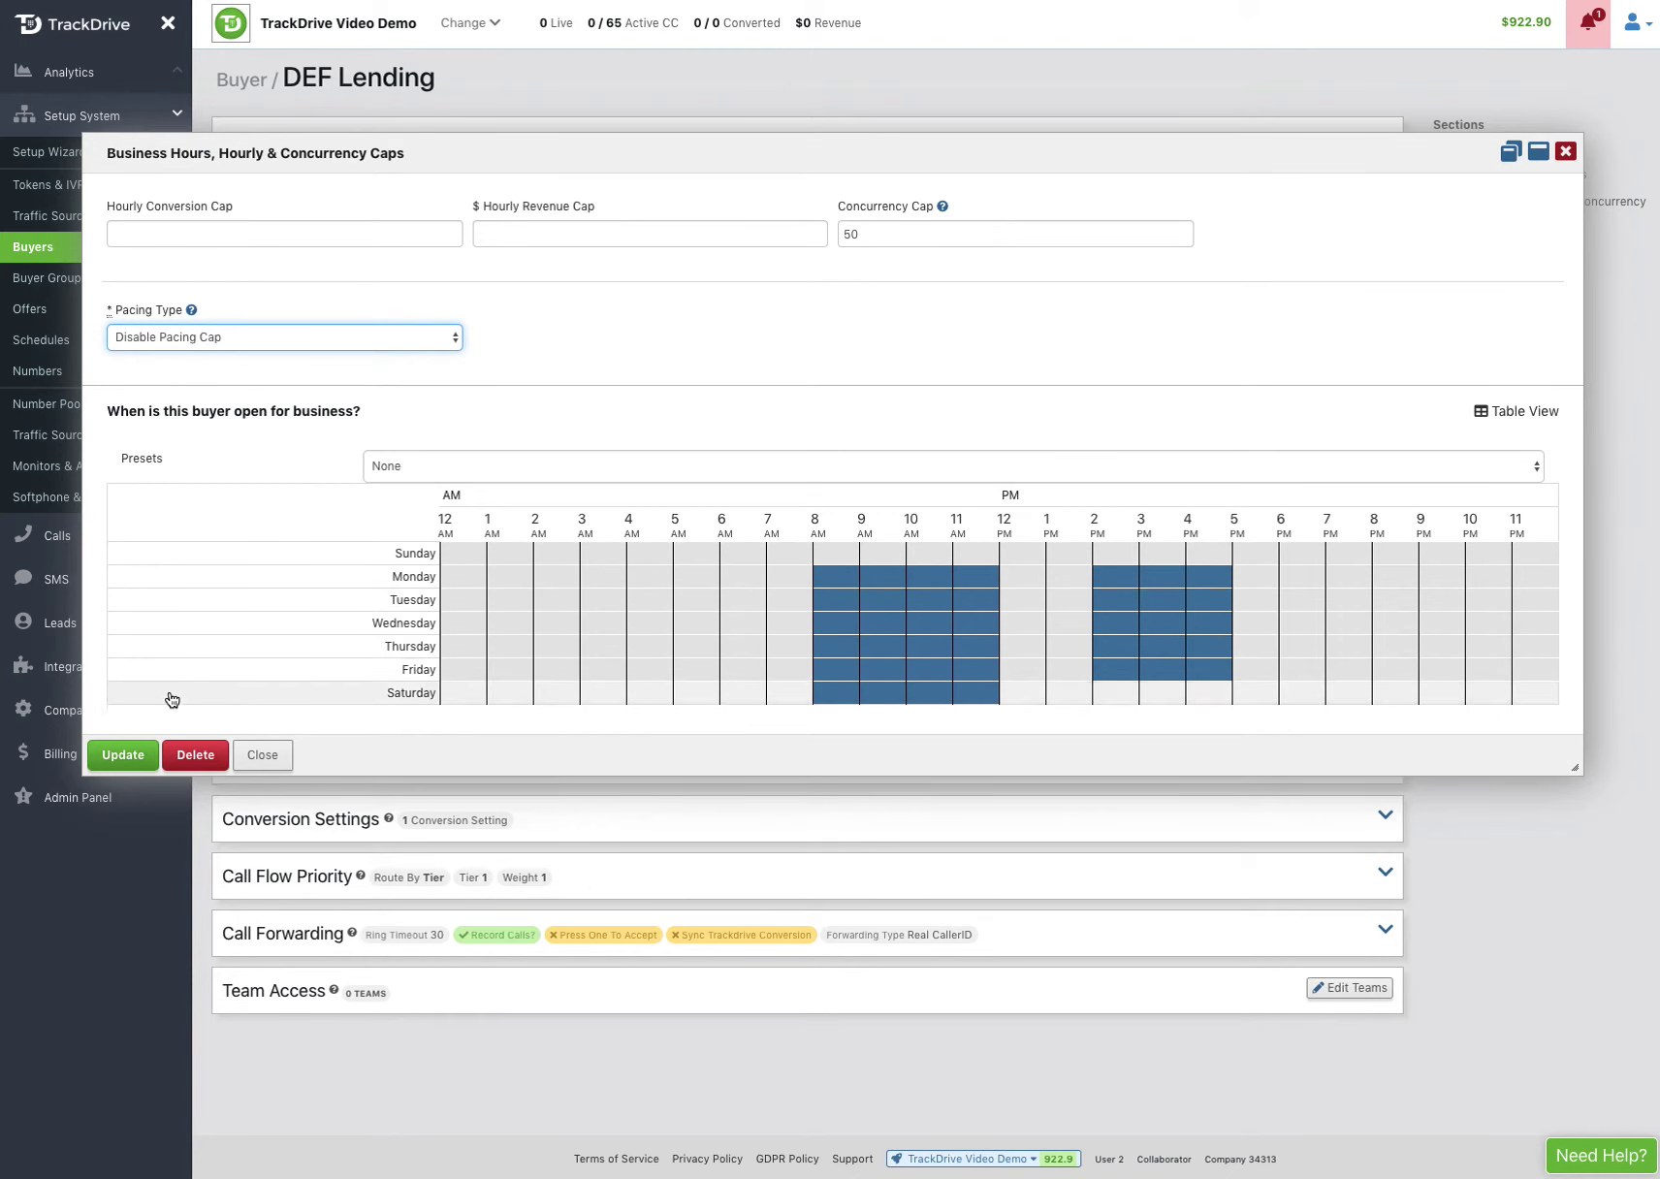
Save the edited business hours entry.
click(127, 757)
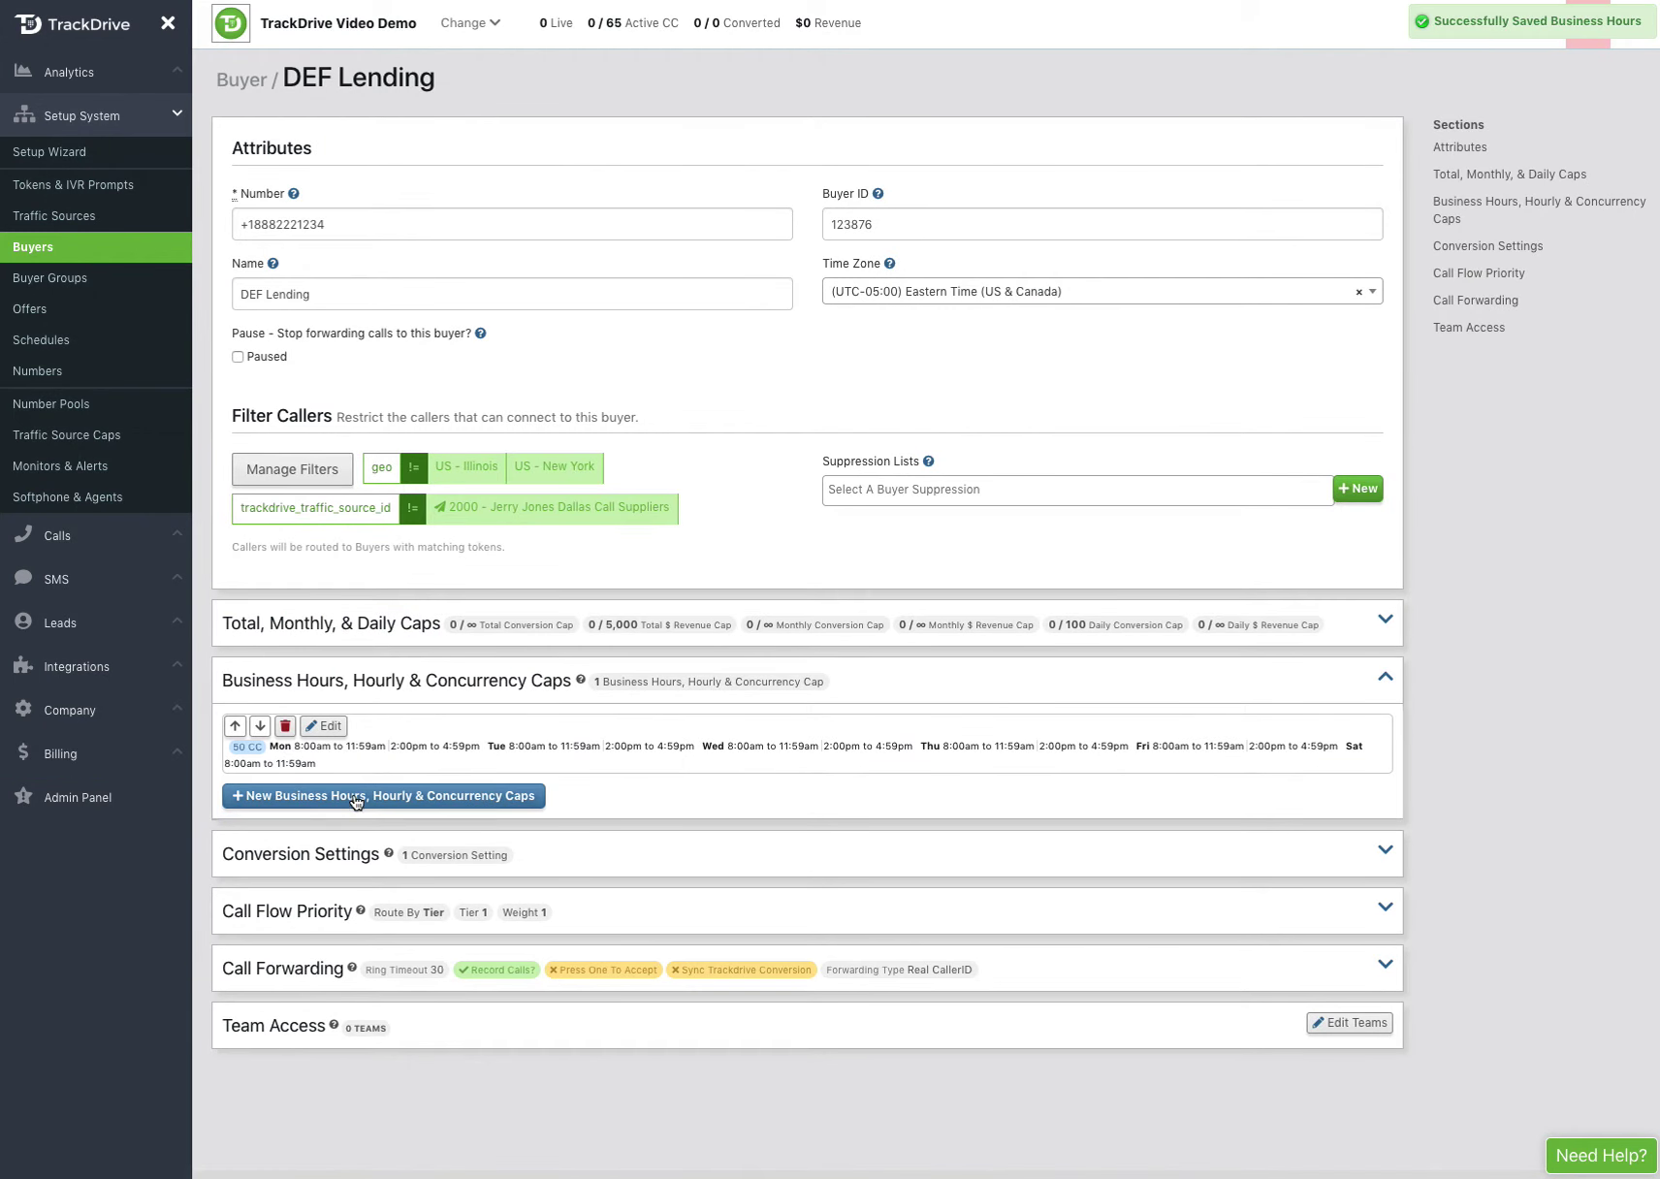
Create a business hours entry with a concurrency cap of 25, open only Monday–Friday from 12 PM to 2 PM.
click(355, 796)
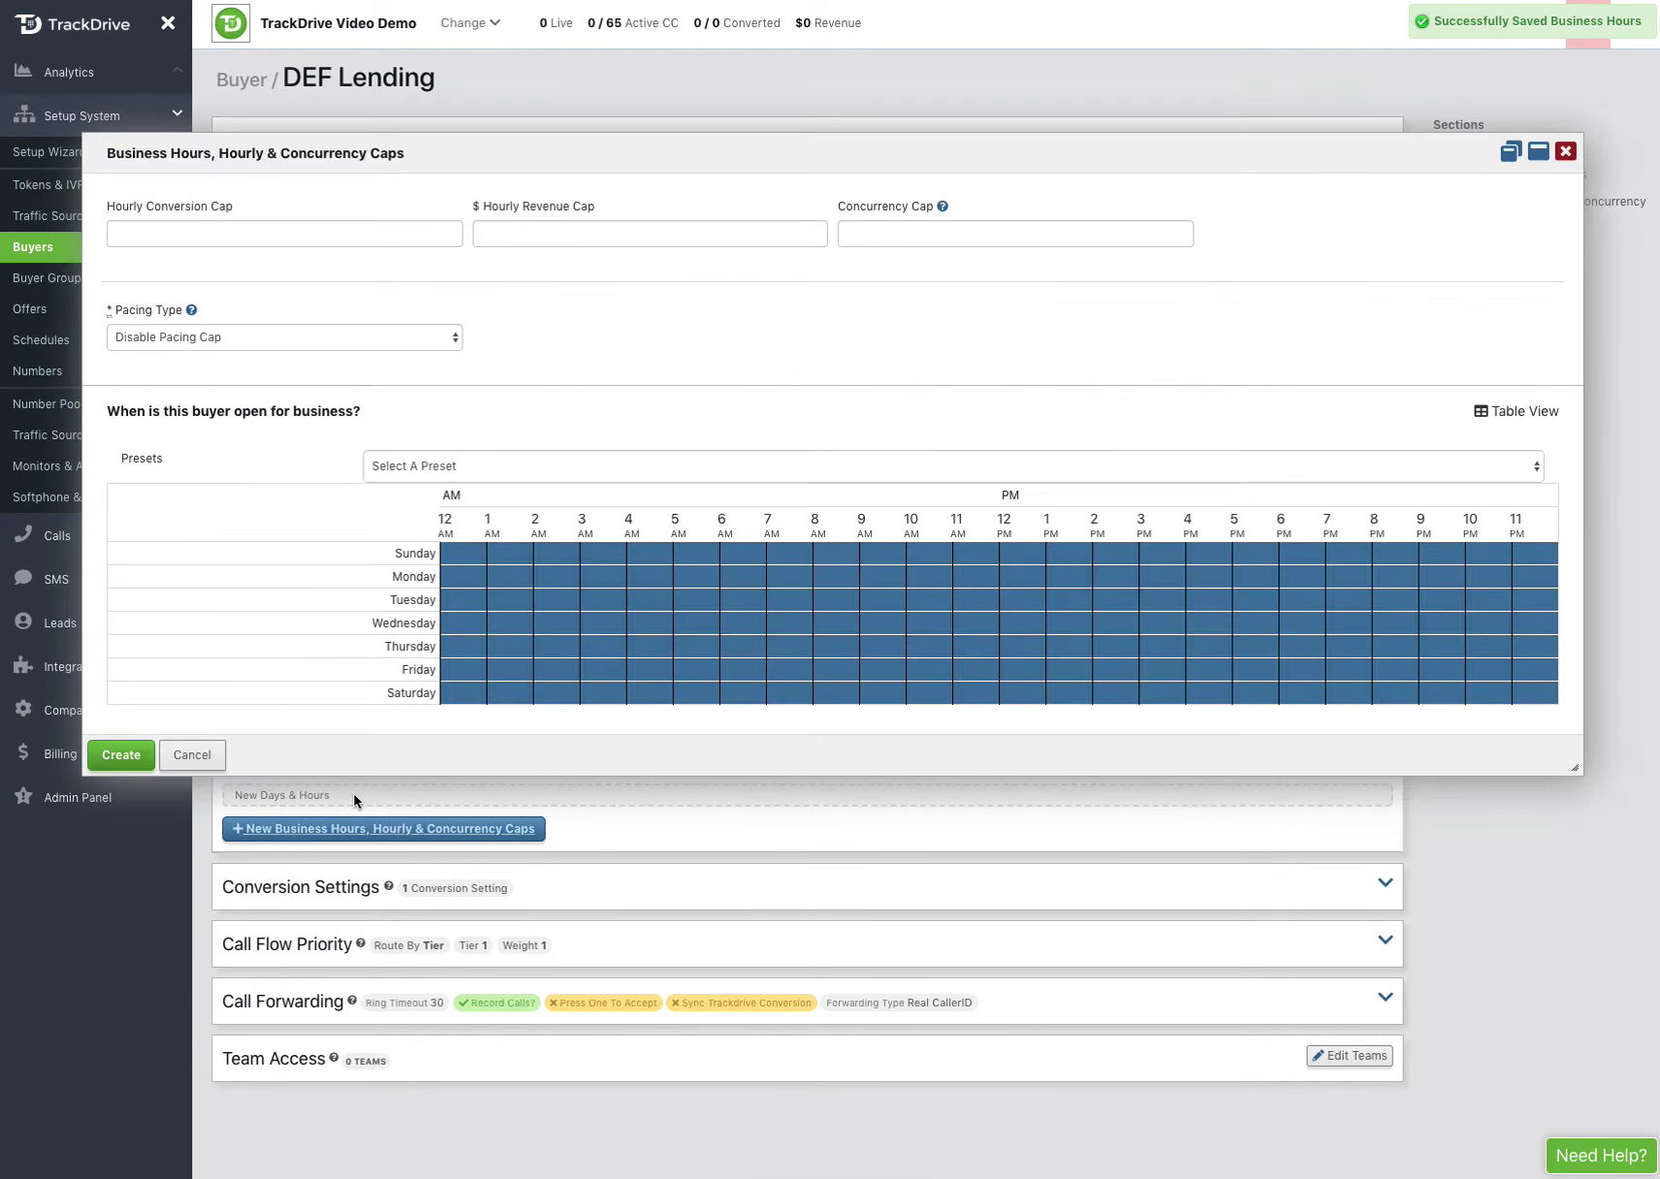
click(883, 236)
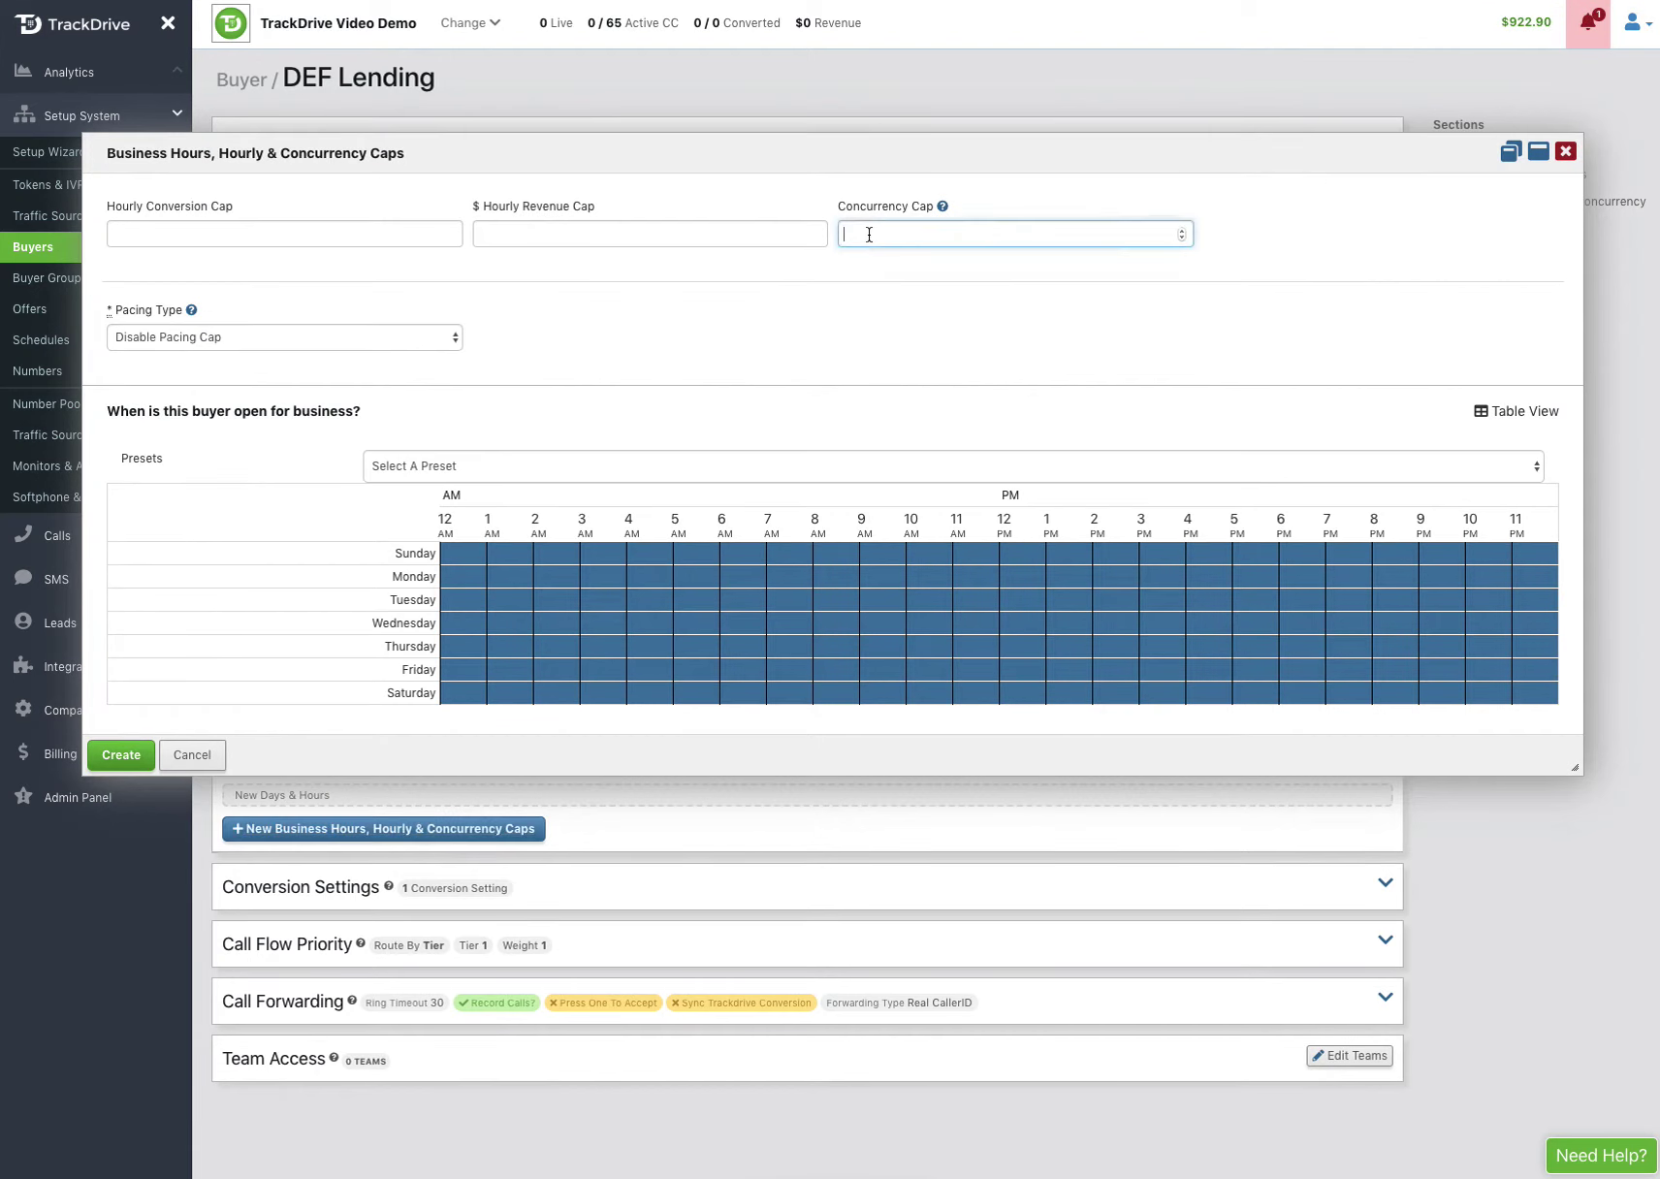
text(25)
click(640, 465)
click(512, 482)
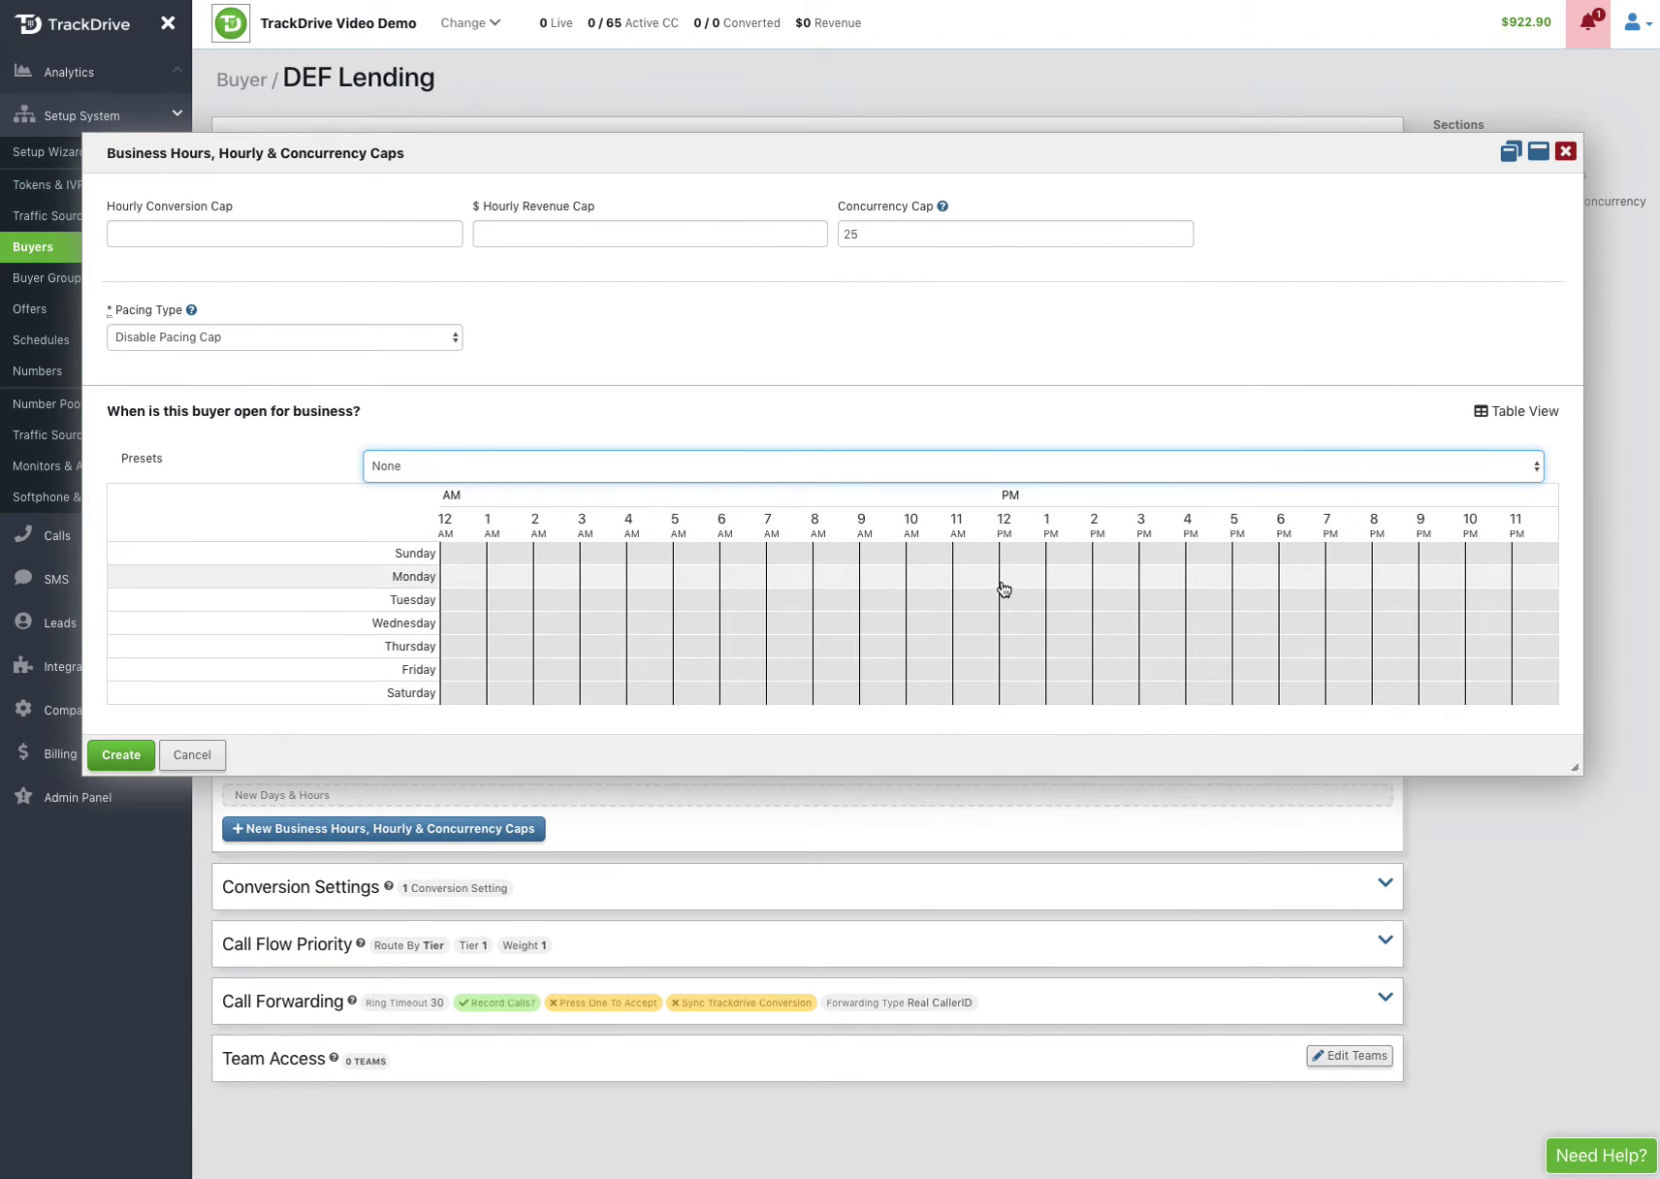
drag(1002, 578, 1086, 670)
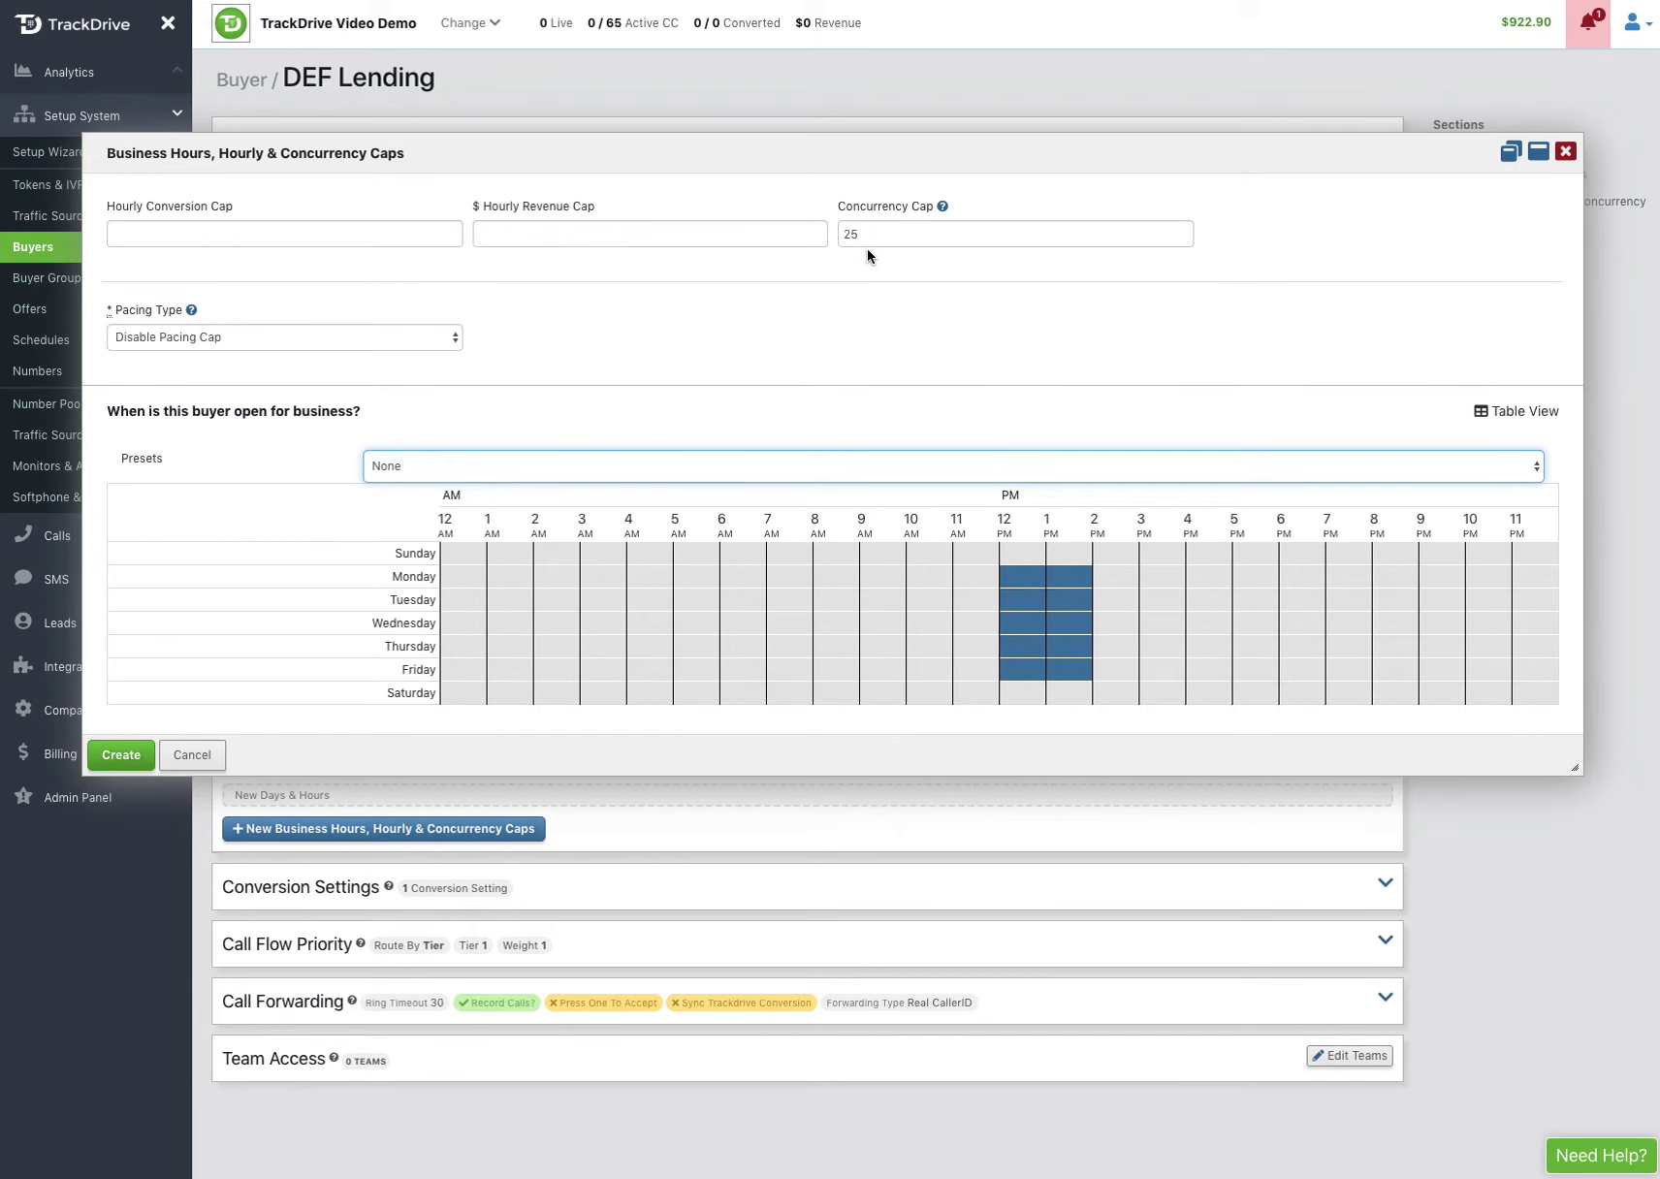
click(126, 754)
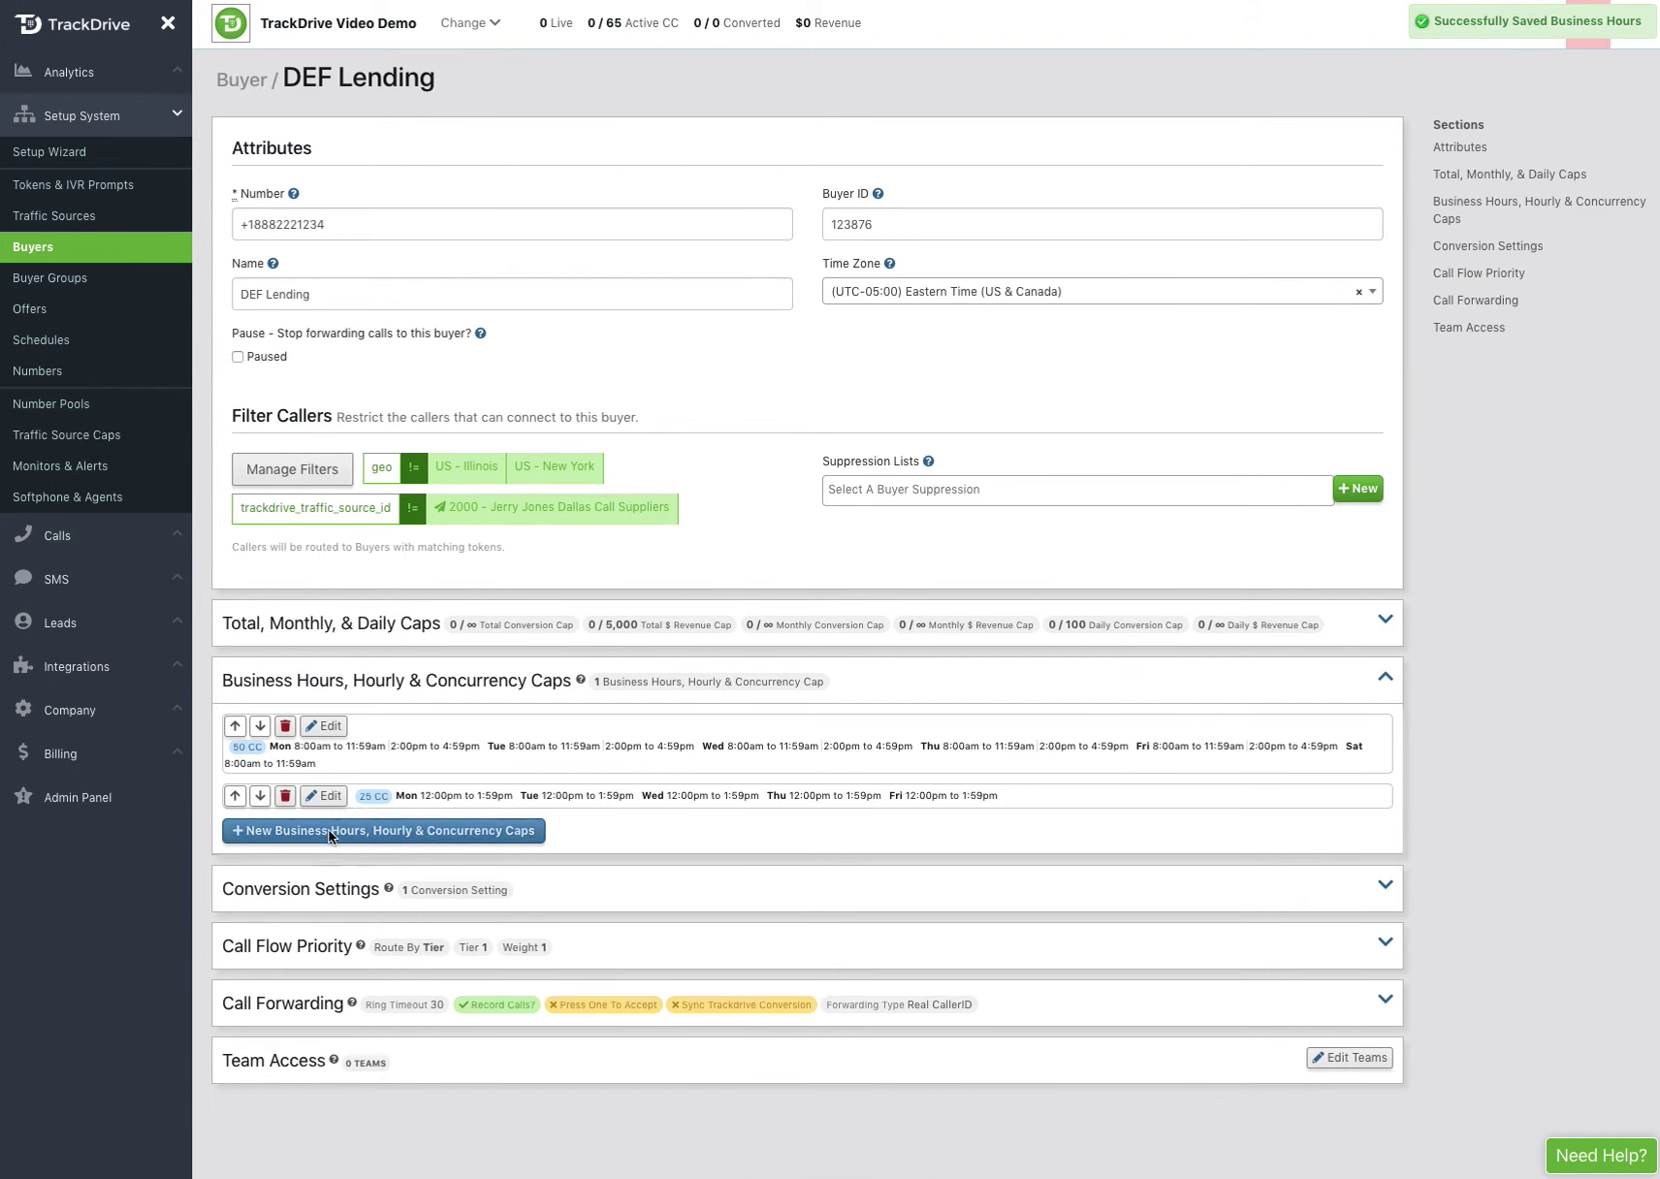
Create another business hours entry with a concurrency cap of 10, open only Monday–Friday from 5 PM to 9 PM.
click(331, 831)
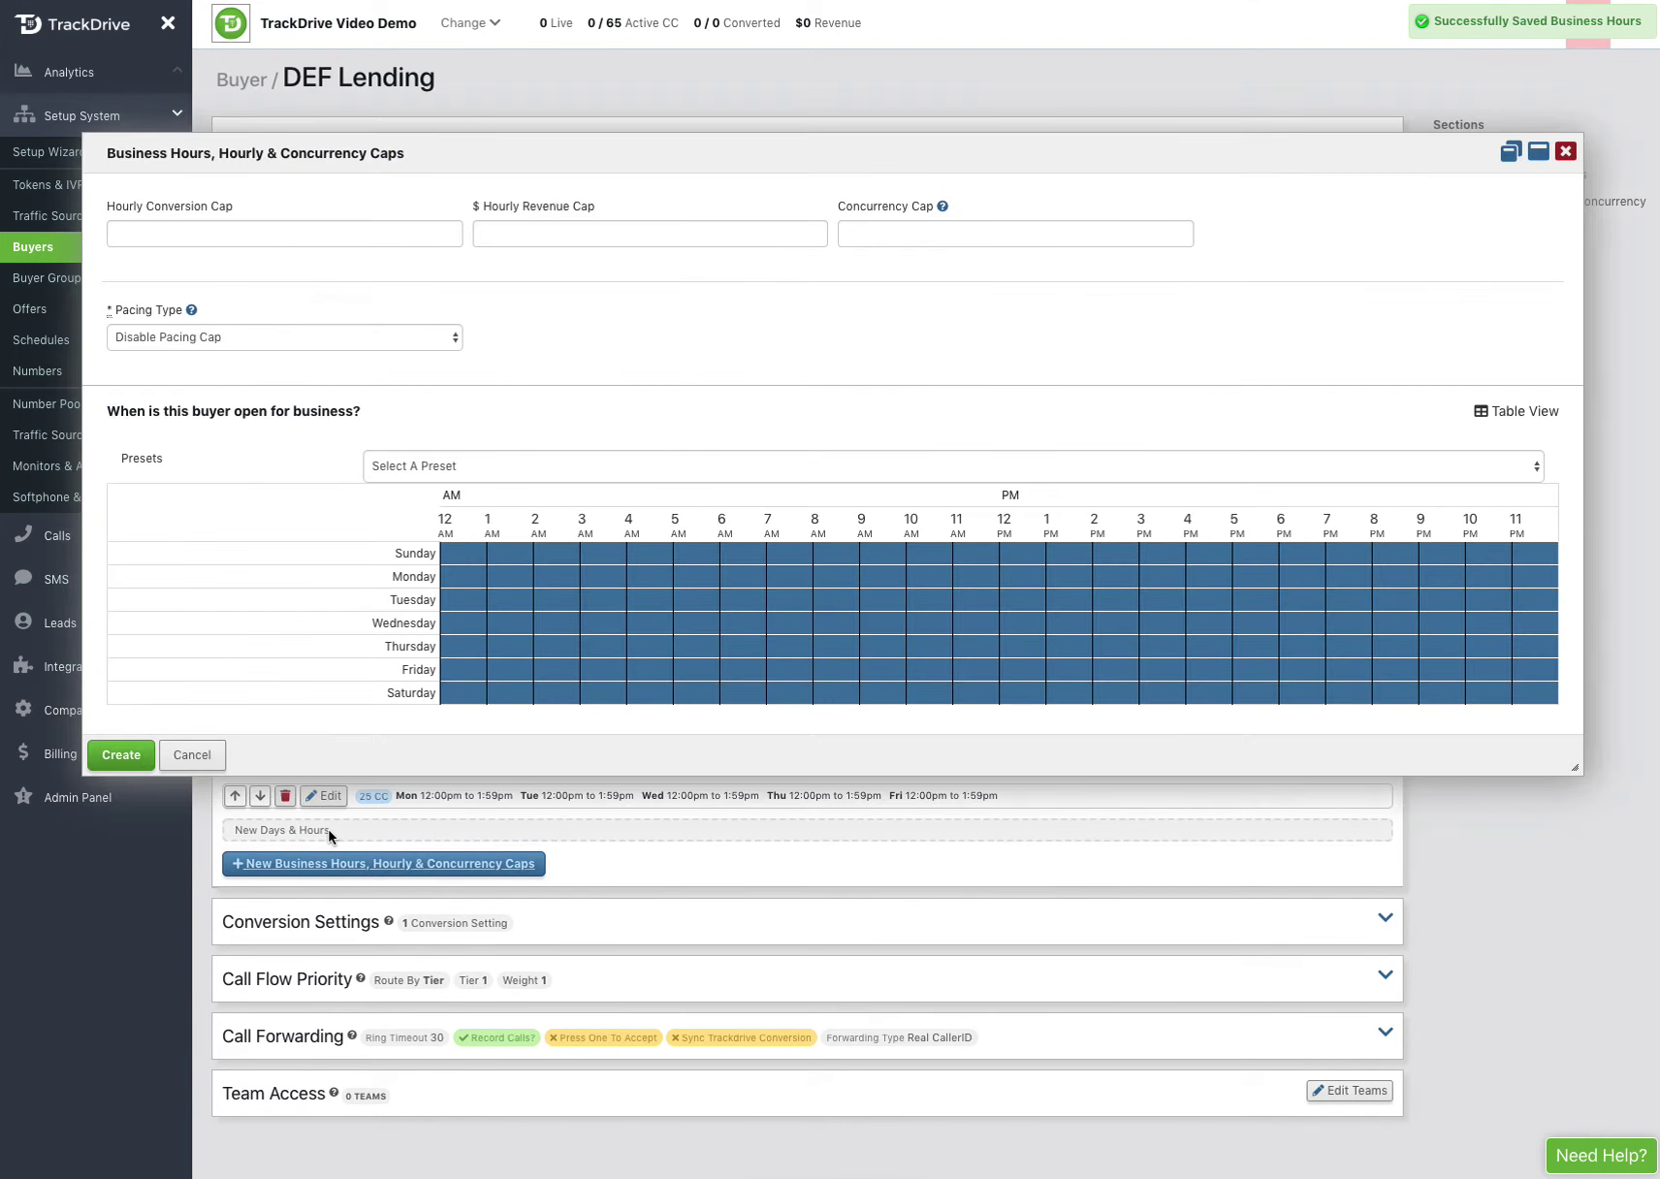
click(867, 242)
text(10)
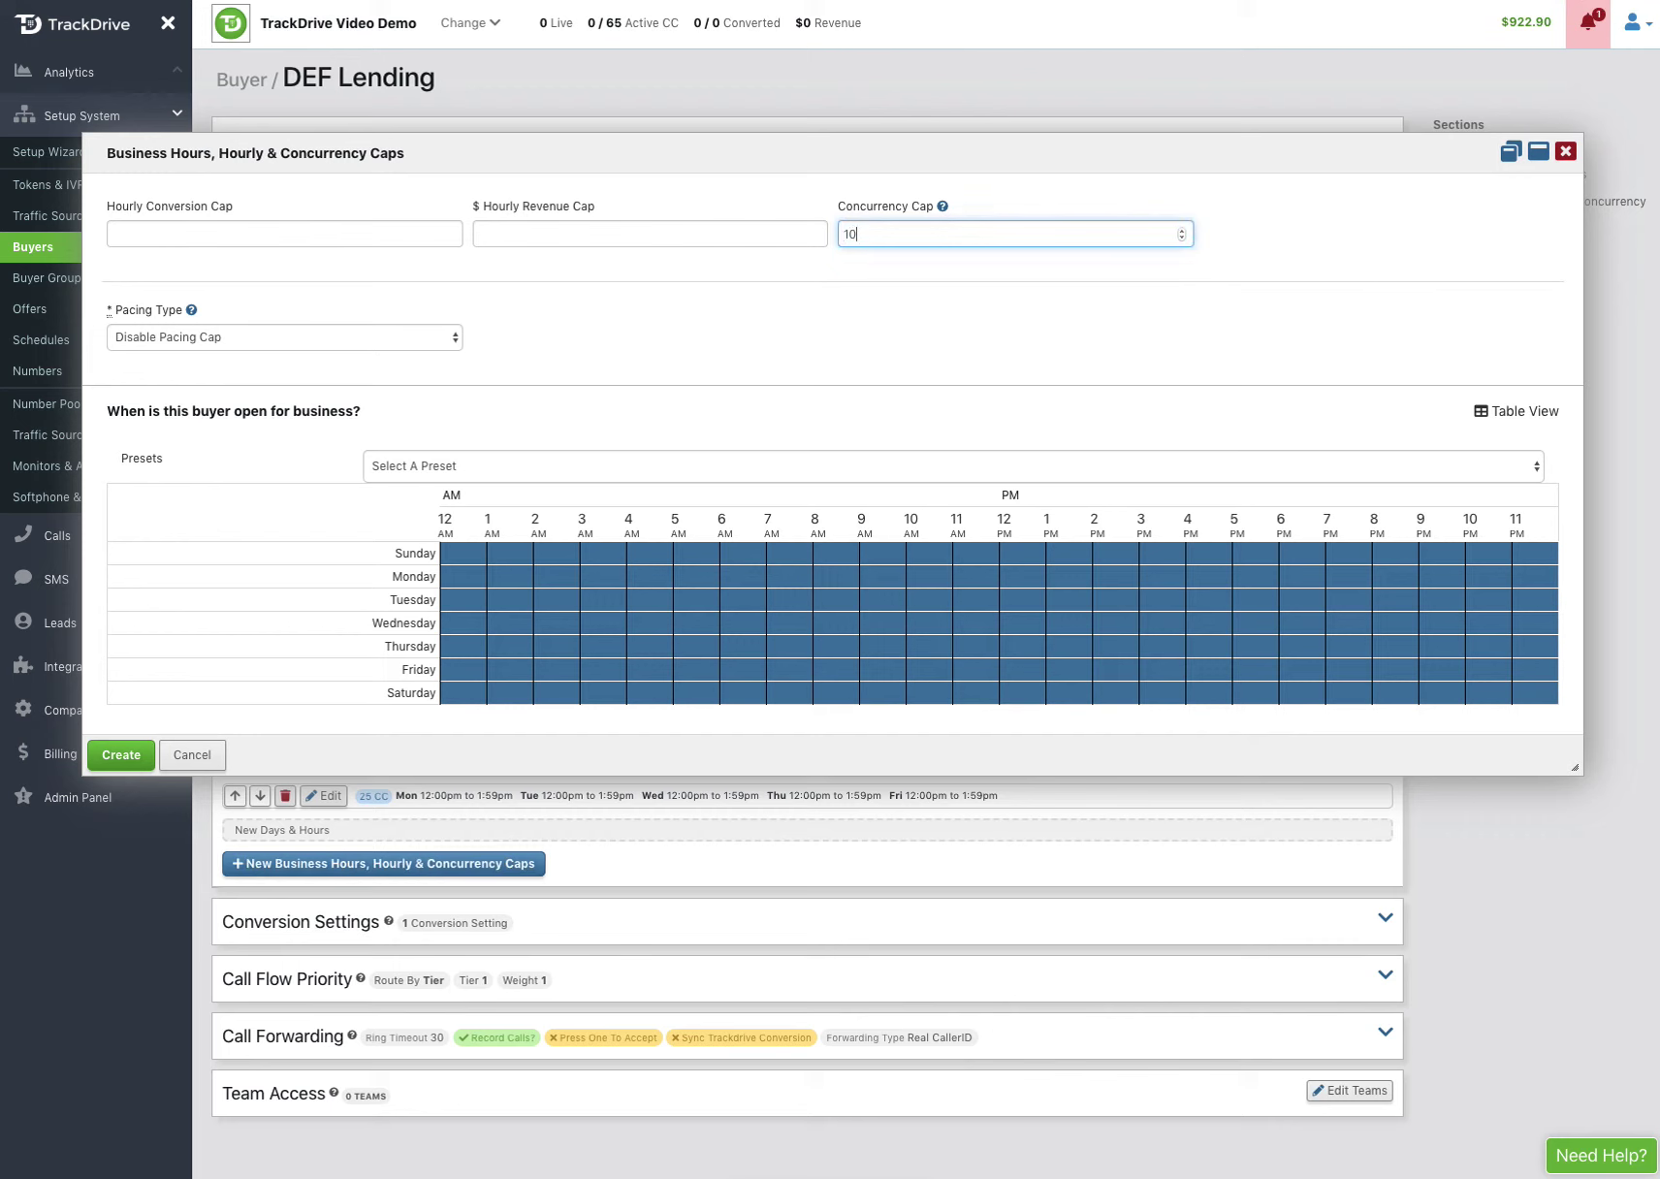
click(664, 455)
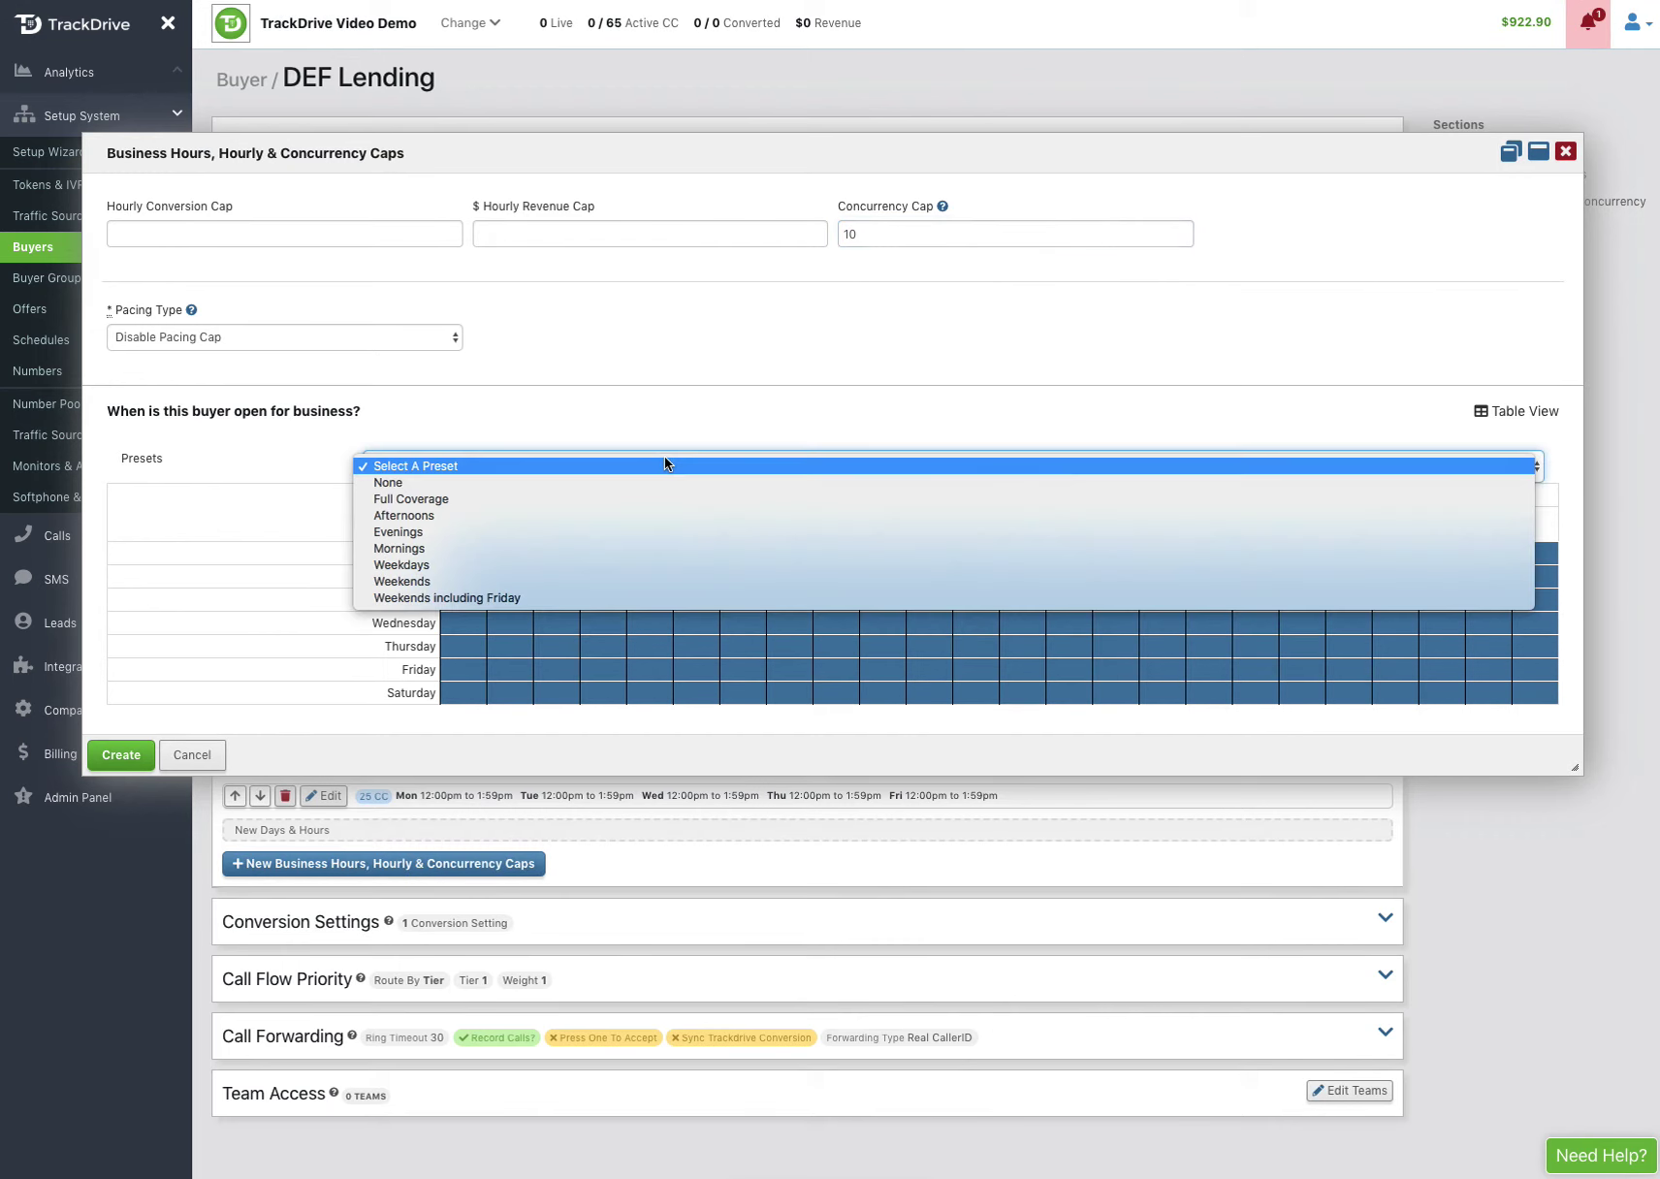
click(570, 482)
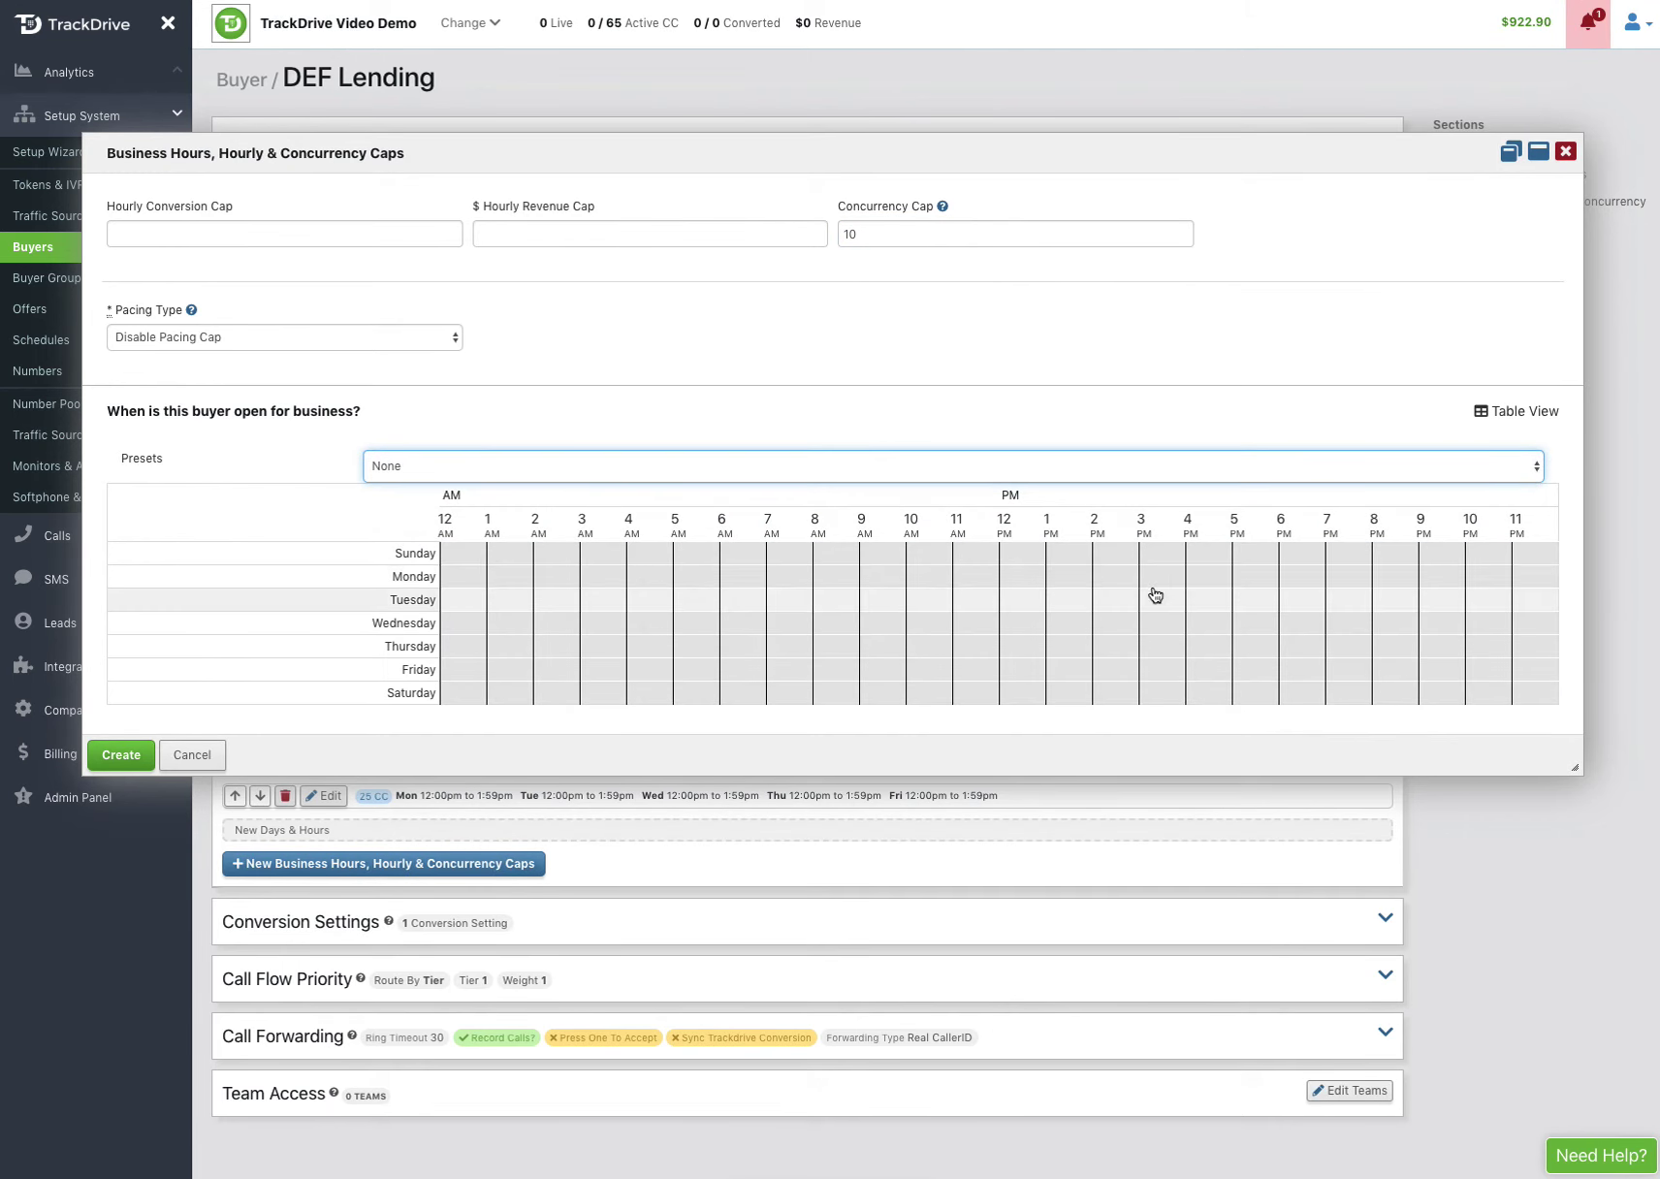
drag(1231, 582, 1414, 667)
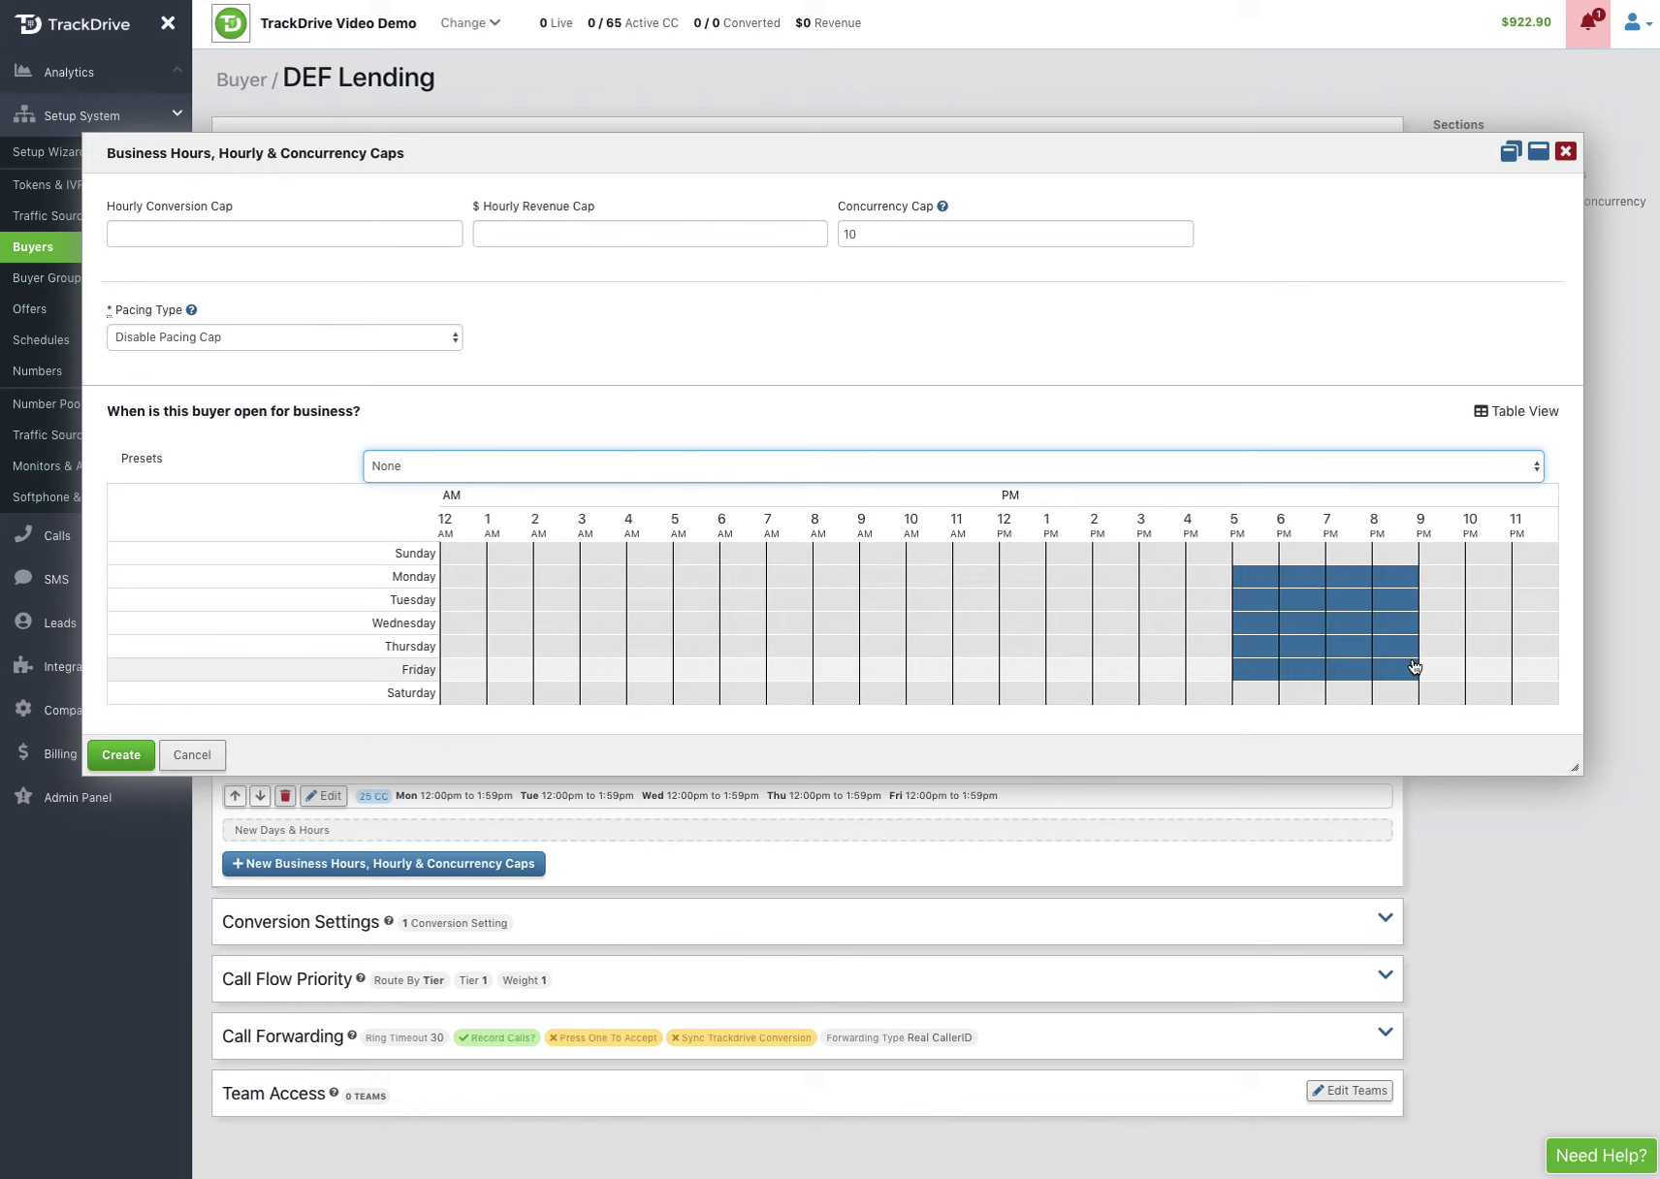
click(116, 763)
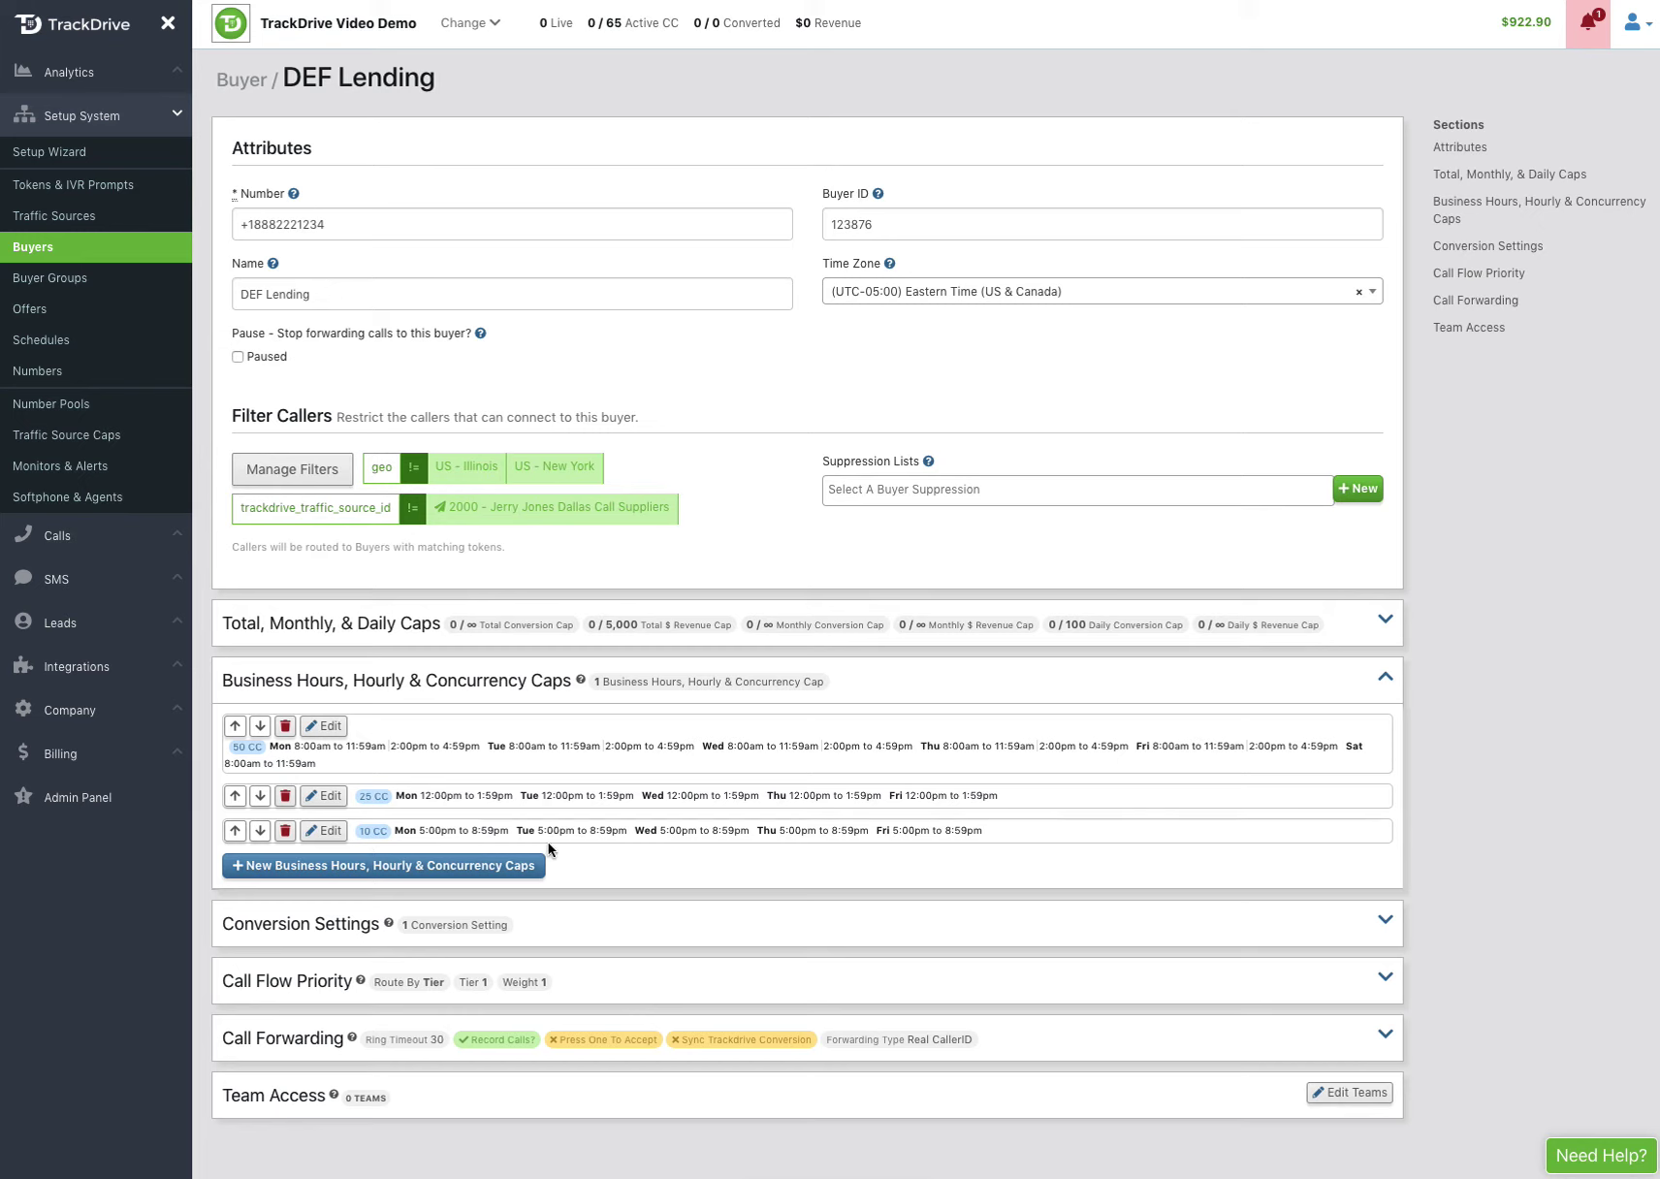
In the entry with the 50 concurrency cap, try toggling single time slots and an early-morning block of hours, restoring each one.
click(324, 726)
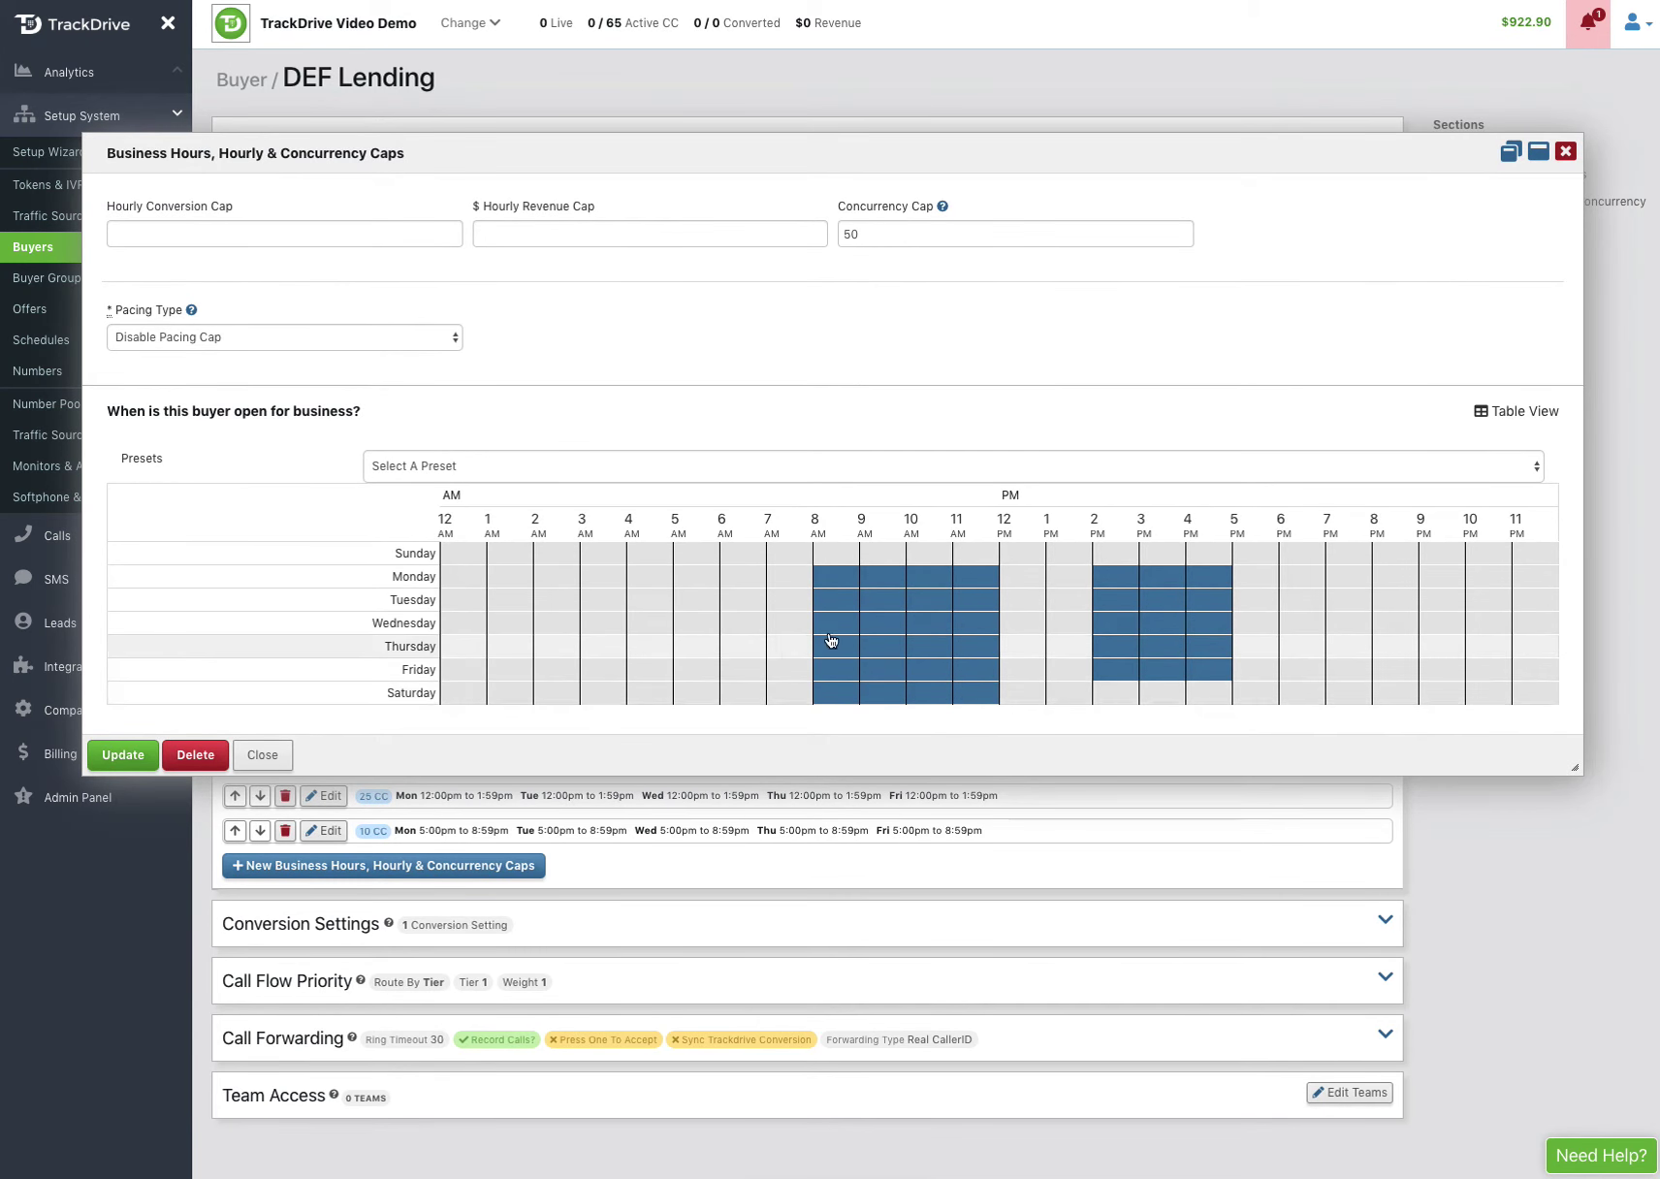
click(840, 599)
click(862, 599)
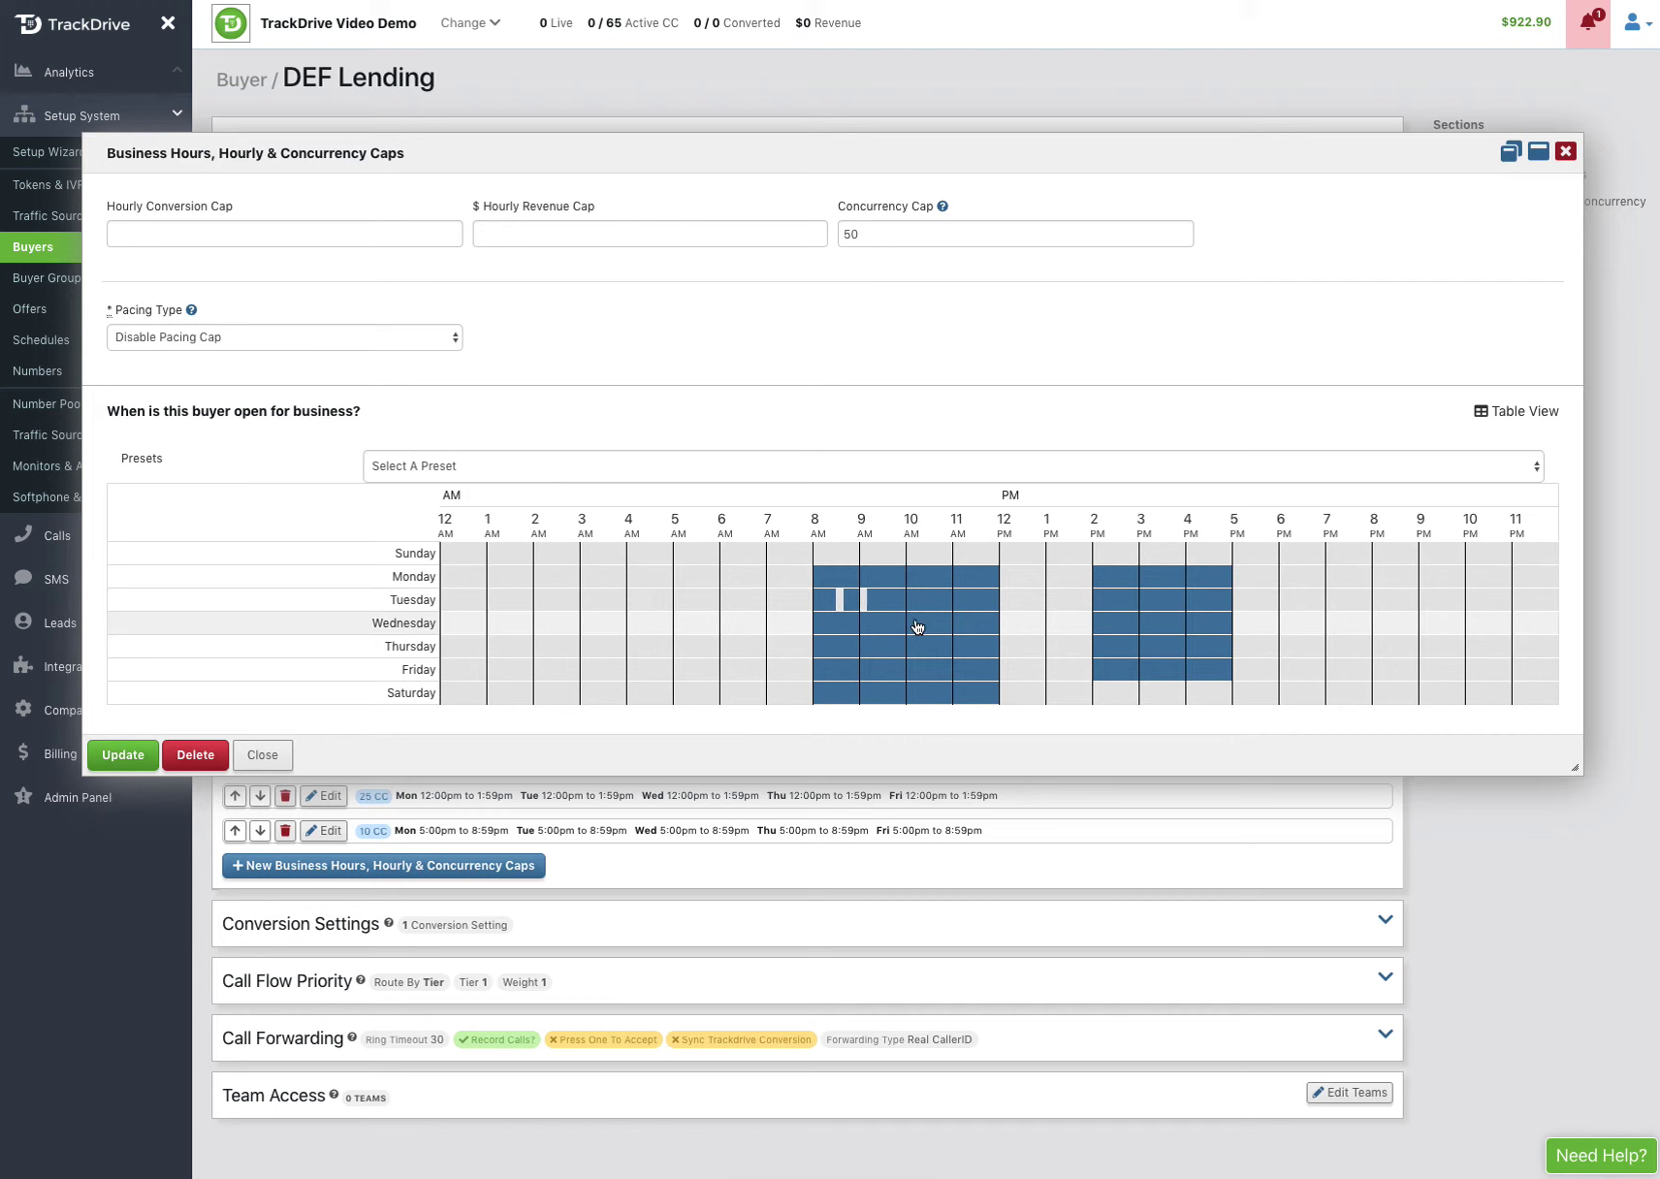
click(917, 626)
click(839, 599)
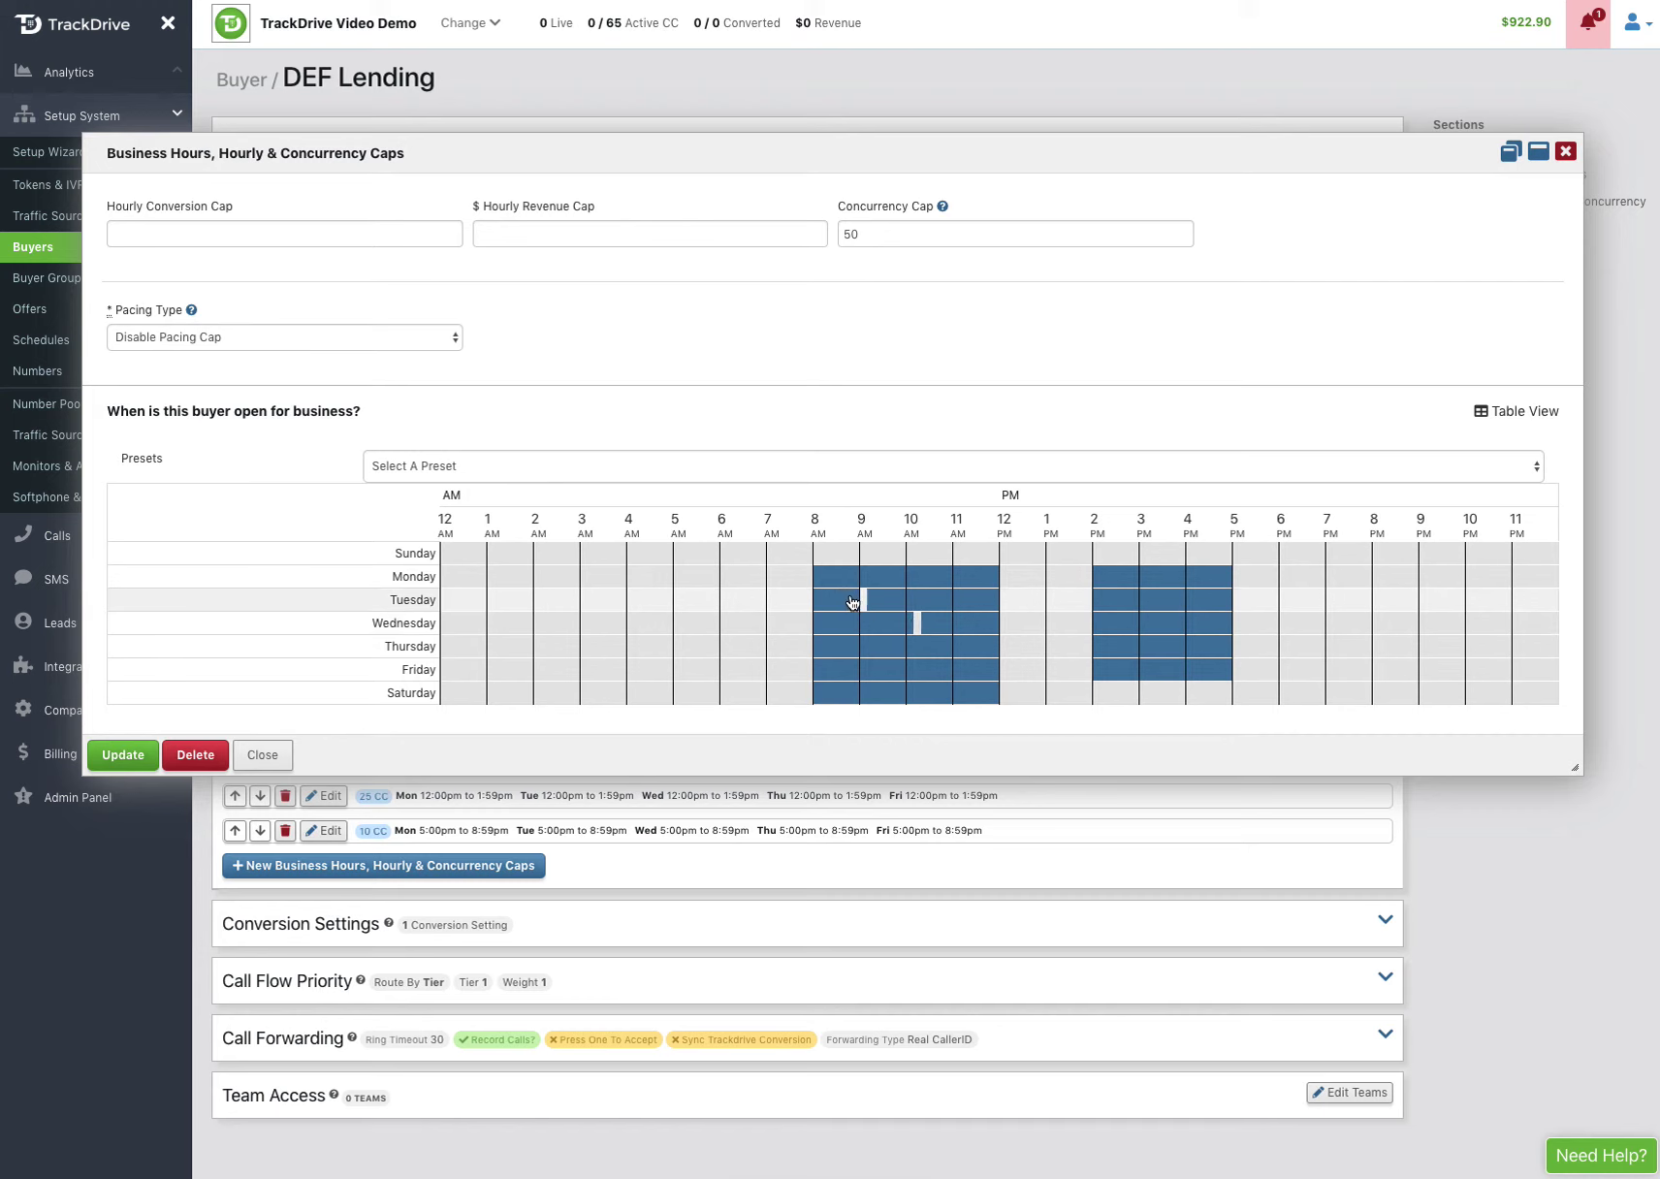
click(917, 626)
click(576, 601)
click(630, 599)
click(630, 601)
click(575, 603)
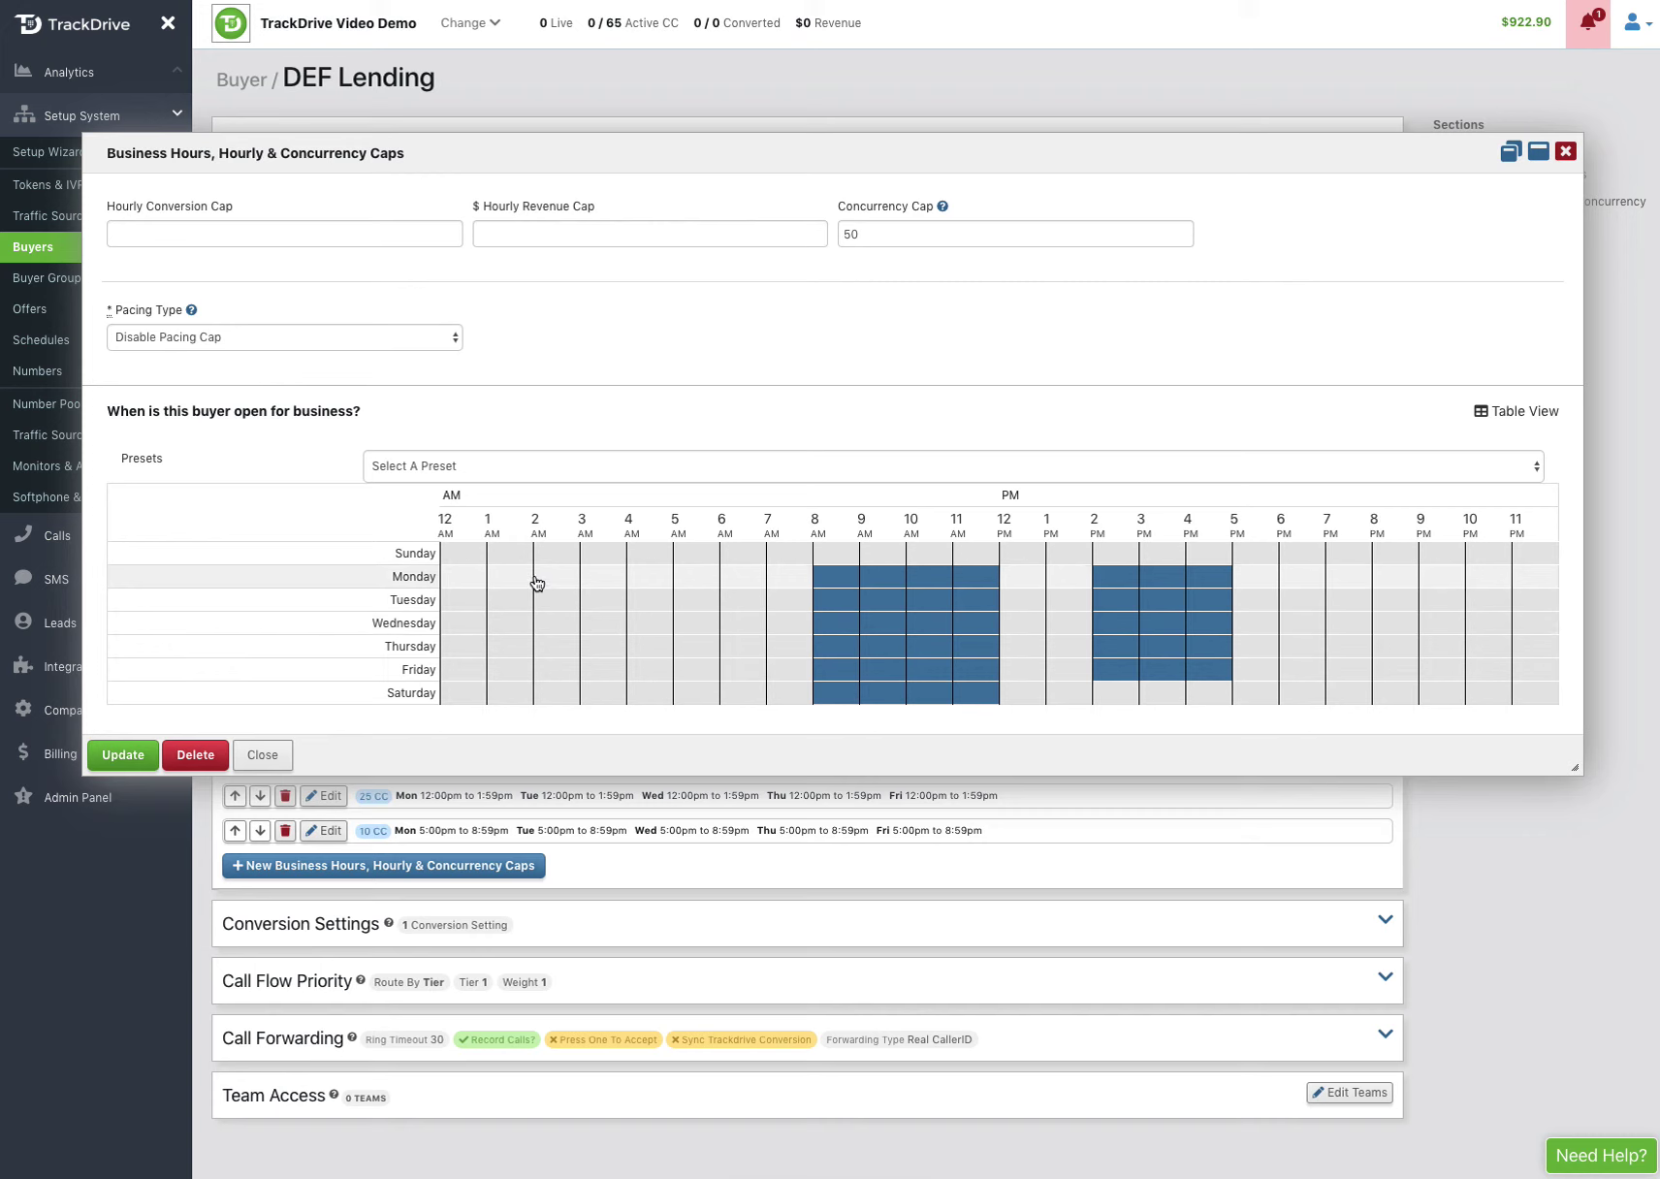
drag(541, 582, 620, 688)
drag(541, 580, 623, 694)
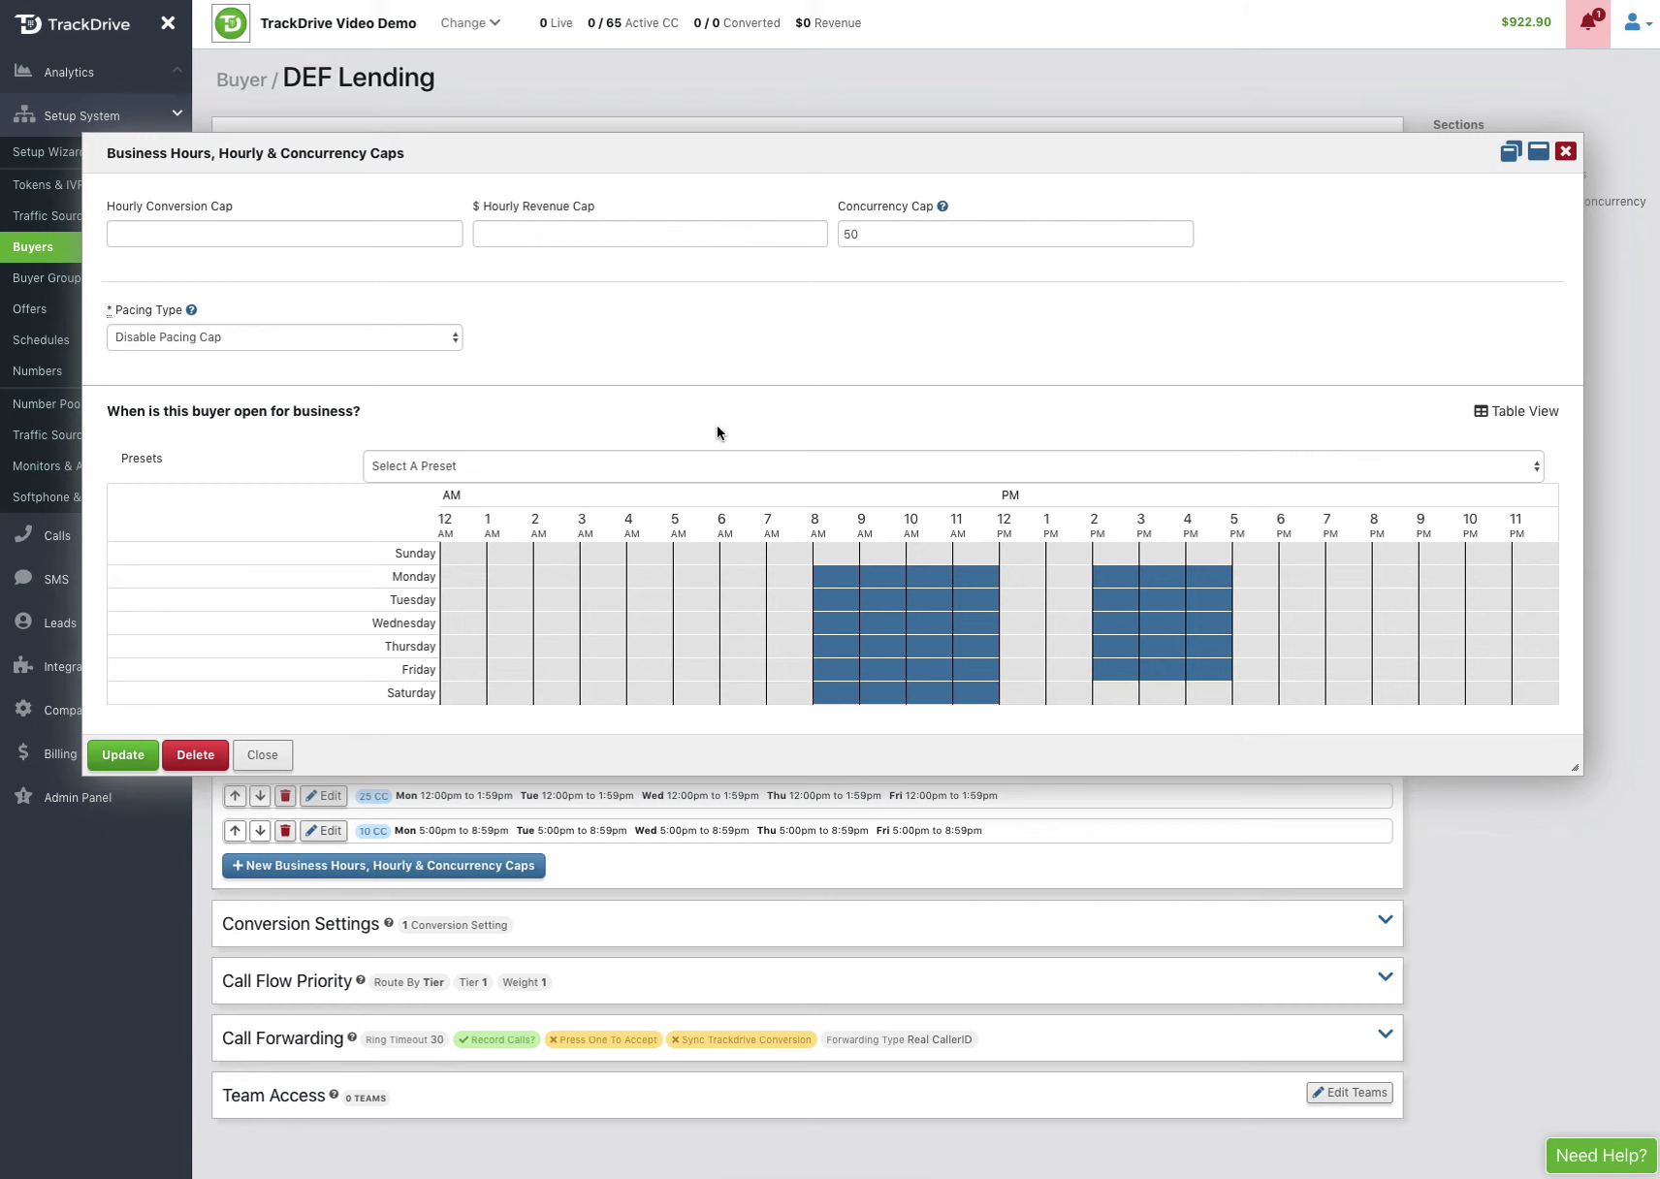
Review the same entry's days and hours in table view and close it without saving.
click(1518, 415)
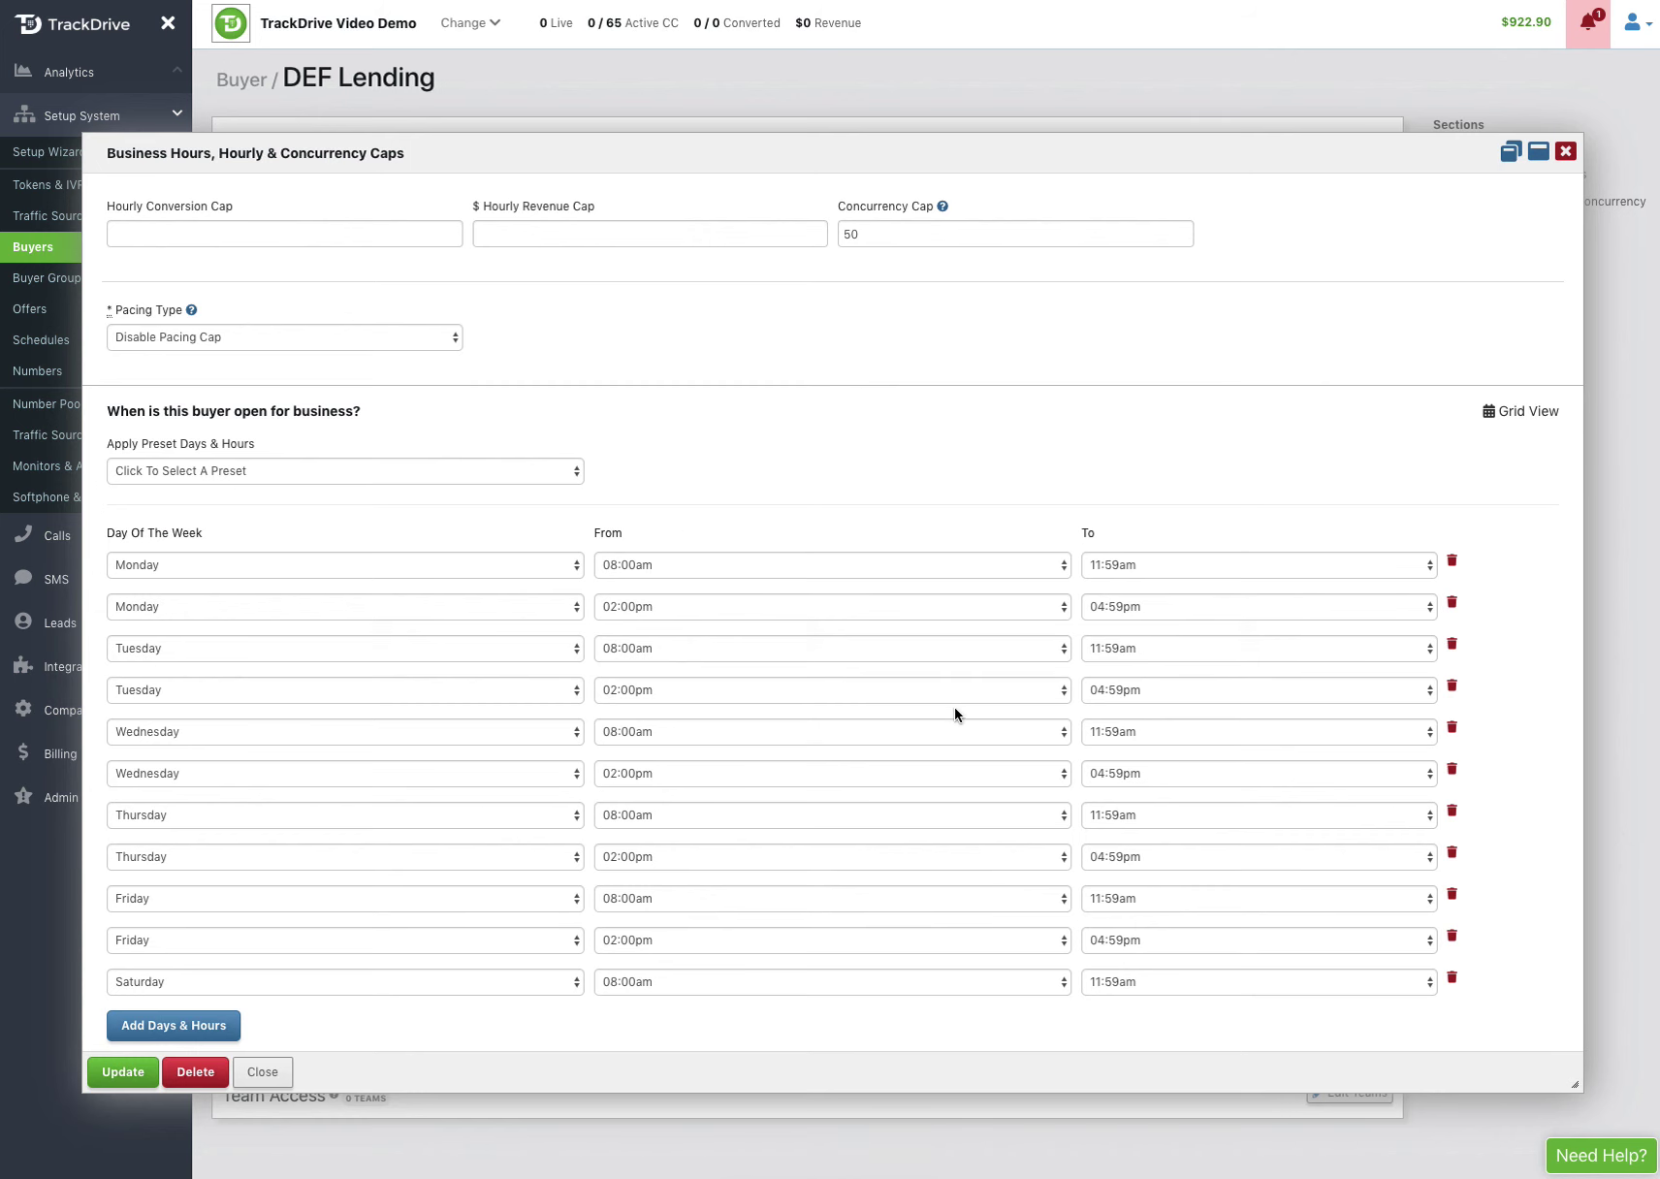
click(264, 1072)
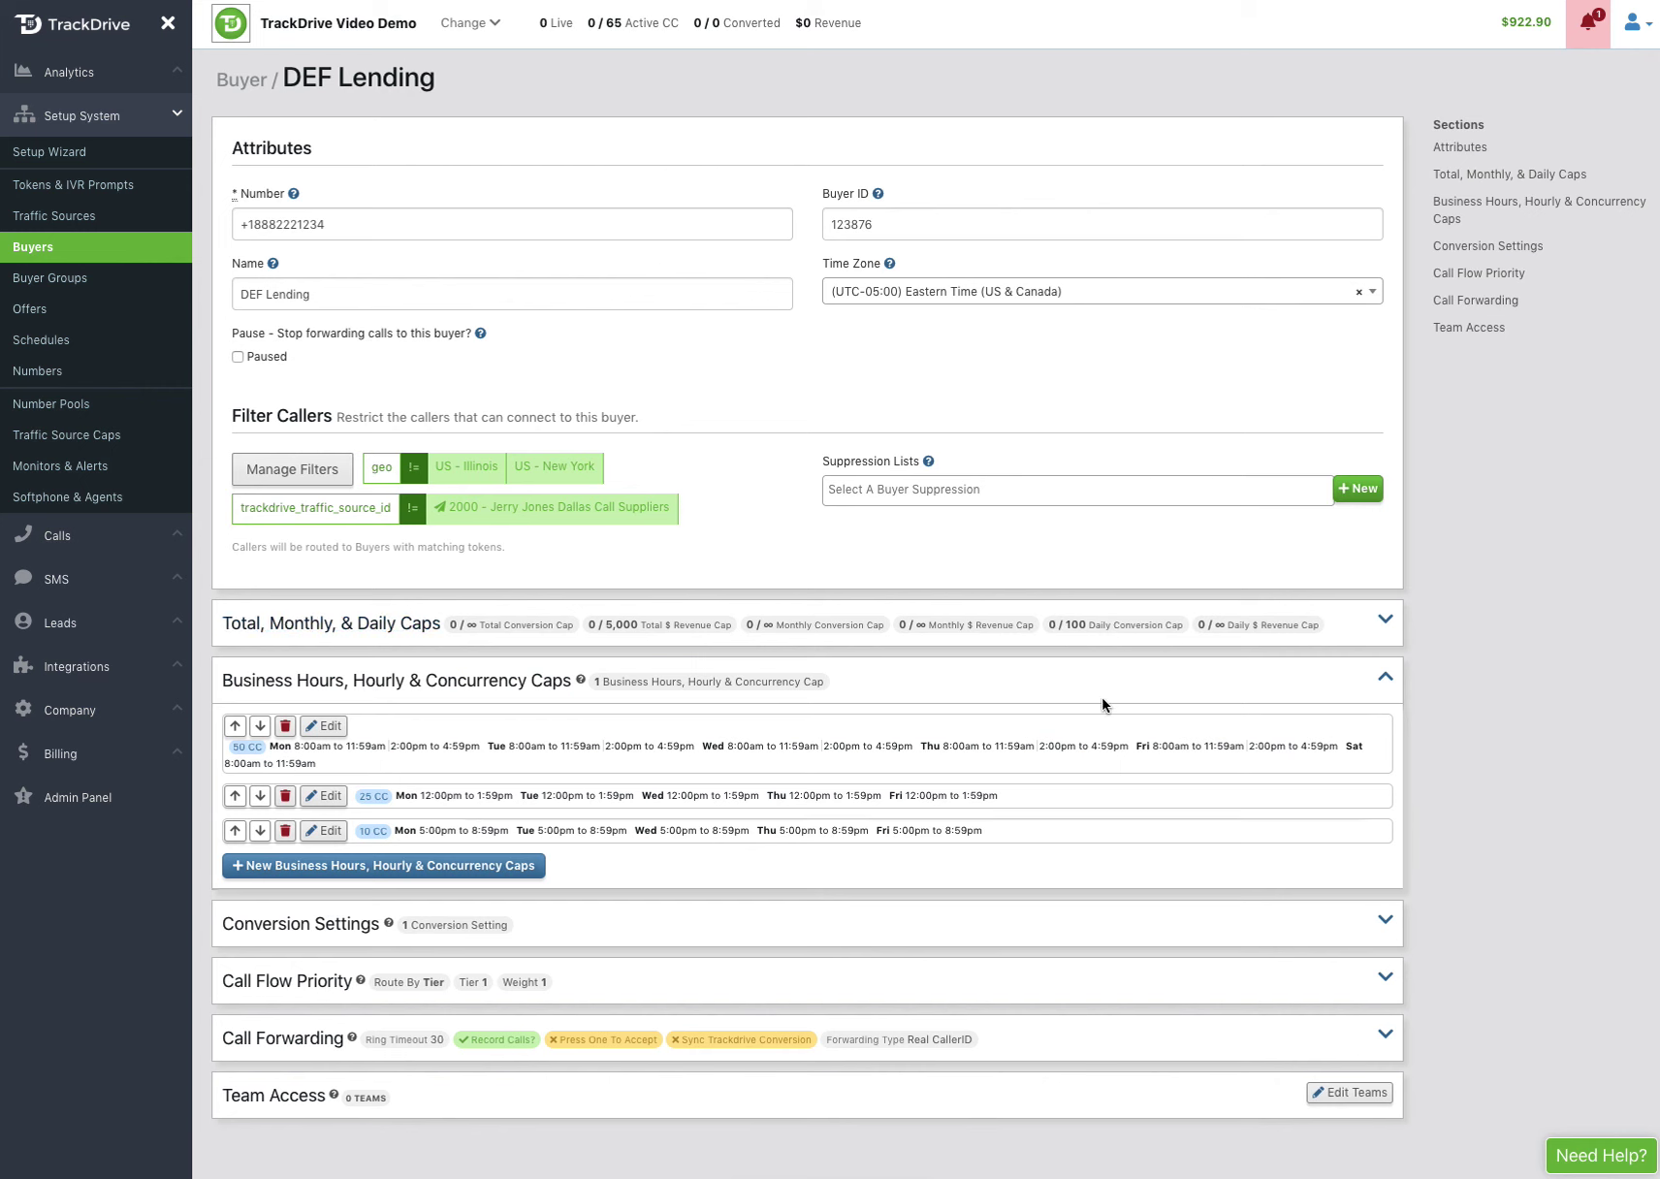